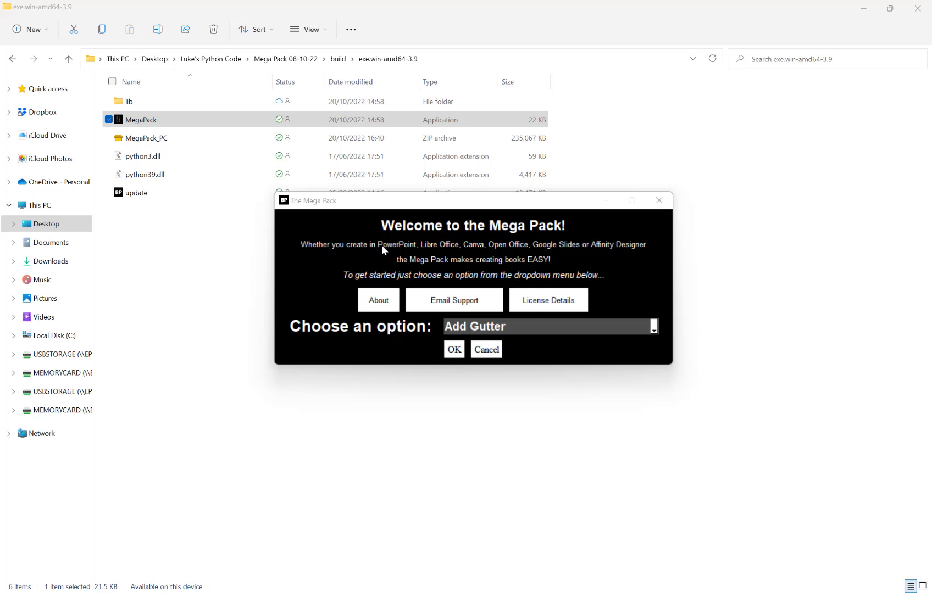
# Step: Open the Draw Templates tool from the Mega Pack's list of options
pyautogui.moveTo(415, 206); pyautogui.dragTo(405, 181)
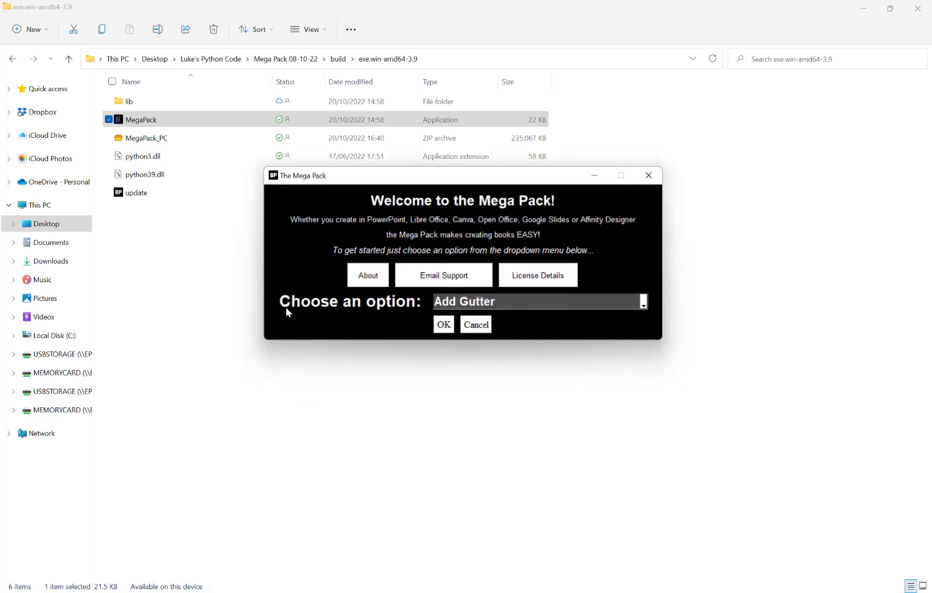
pyautogui.click(490, 301)
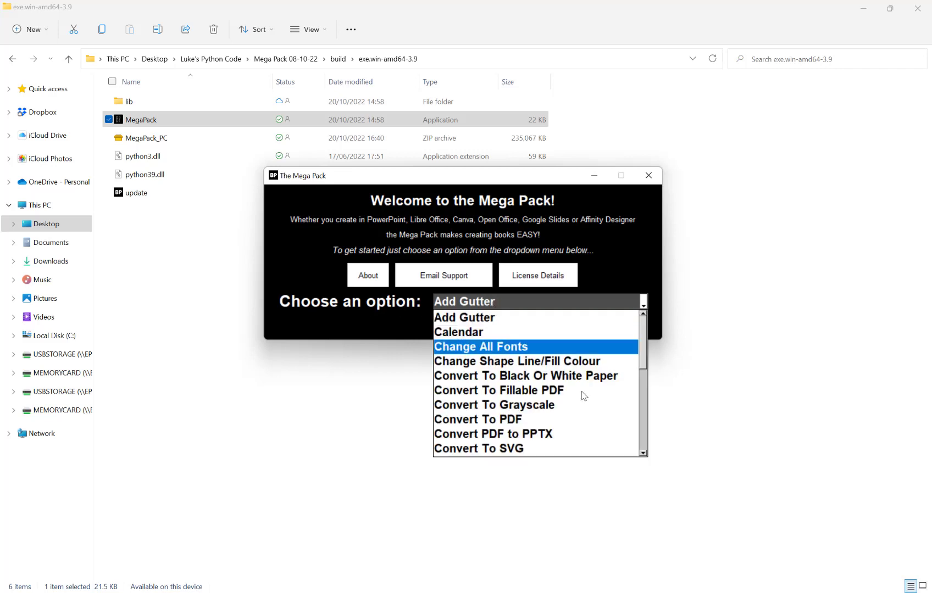
pyautogui.scroll(-2, 587, 409)
pyautogui.scroll(2, 549, 413)
pyautogui.scroll(-2, 522, 385)
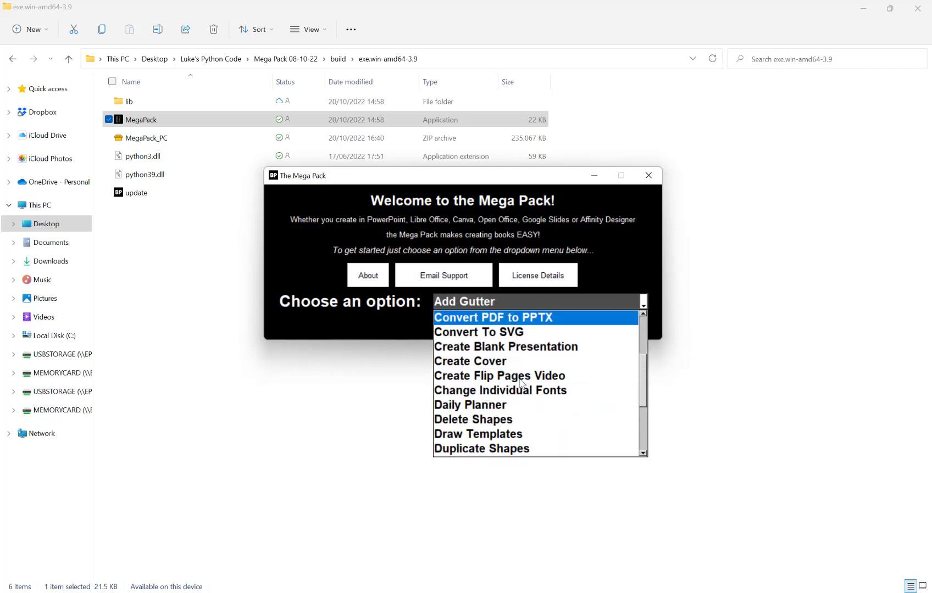
pyautogui.click(504, 434)
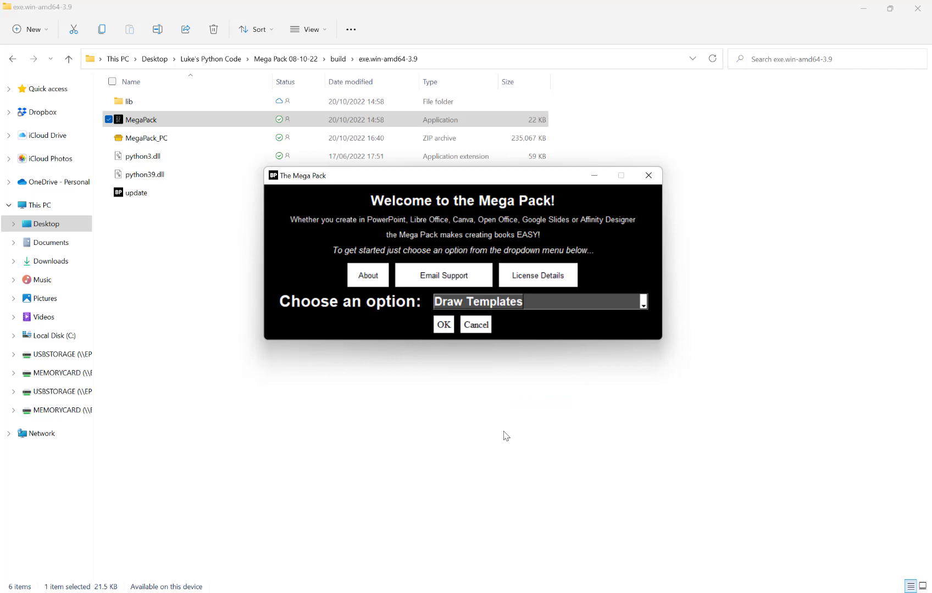
pyautogui.click(445, 327)
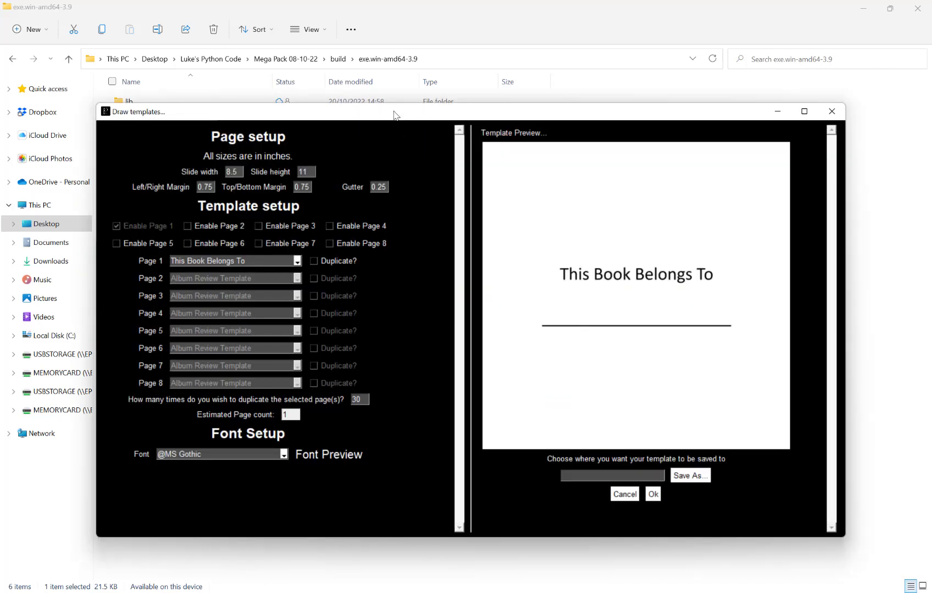
pyautogui.moveTo(397, 112); pyautogui.dragTo(388, 86)
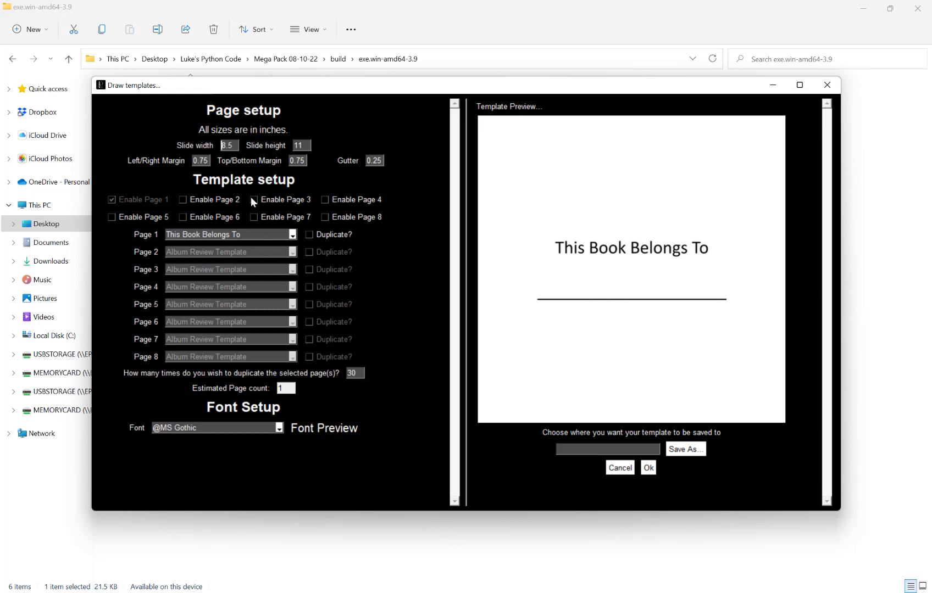
# Step: Enable page 2, and assign Soccer Playbook P1 to page 1 and Soccer Playbook P2 to page 2
pyautogui.click(220, 200)
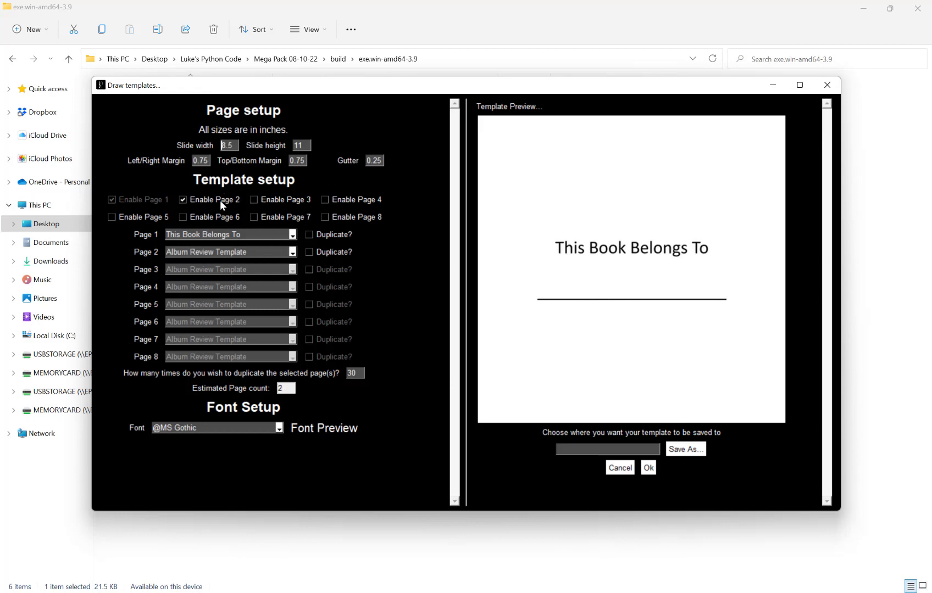
pyautogui.click(254, 236)
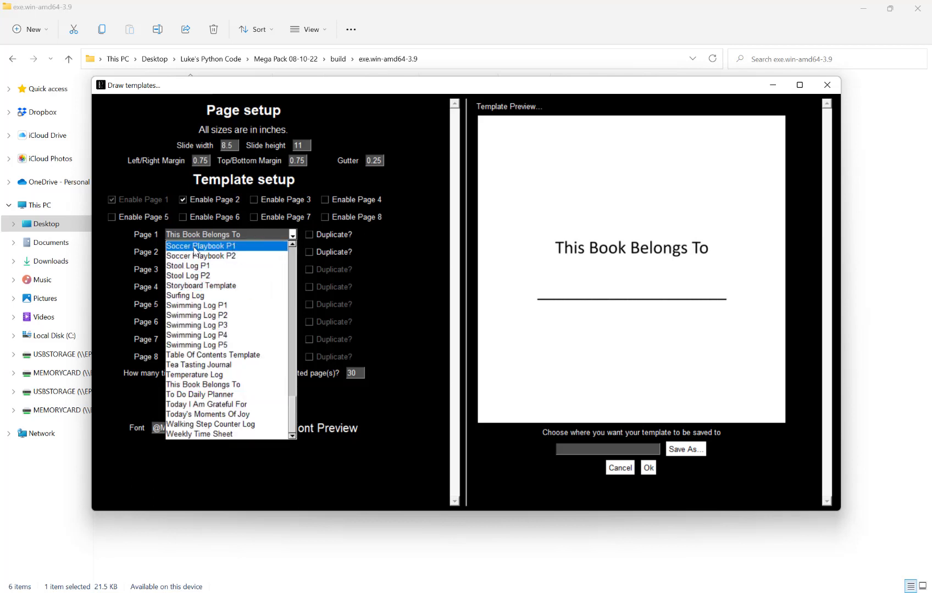
pyautogui.click(207, 247)
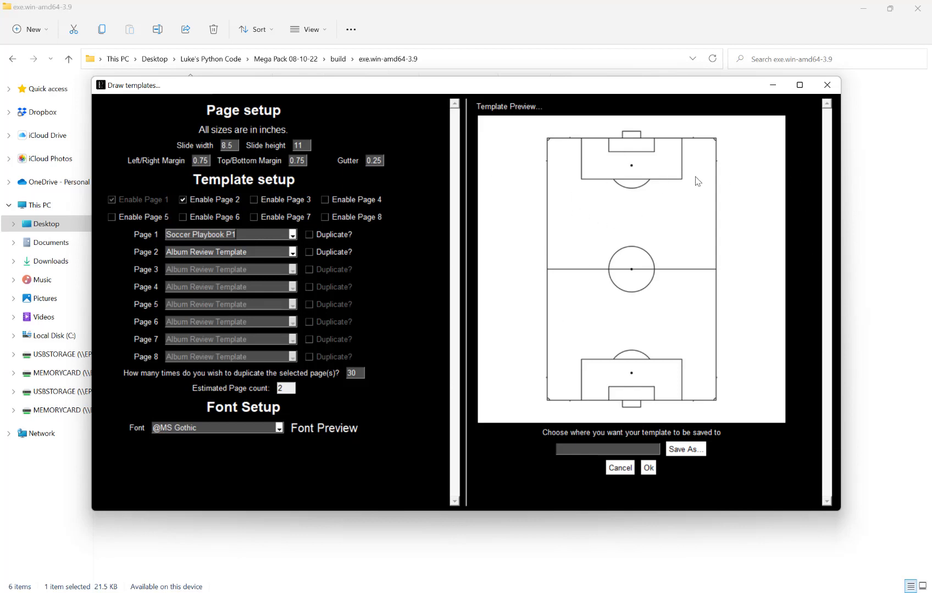
pyautogui.click(233, 250)
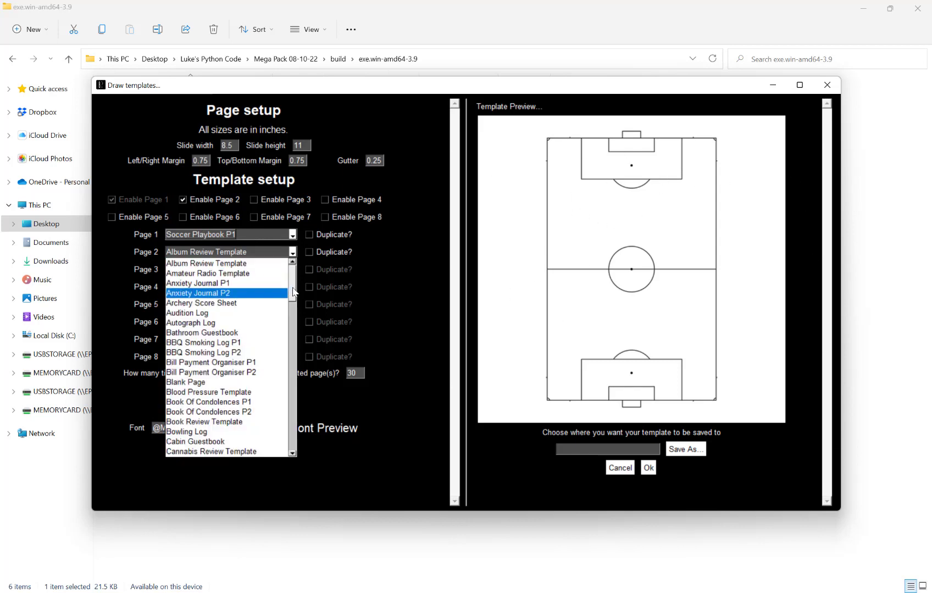
pyautogui.moveTo(293, 299); pyautogui.dragTo(293, 419)
pyautogui.click(264, 411)
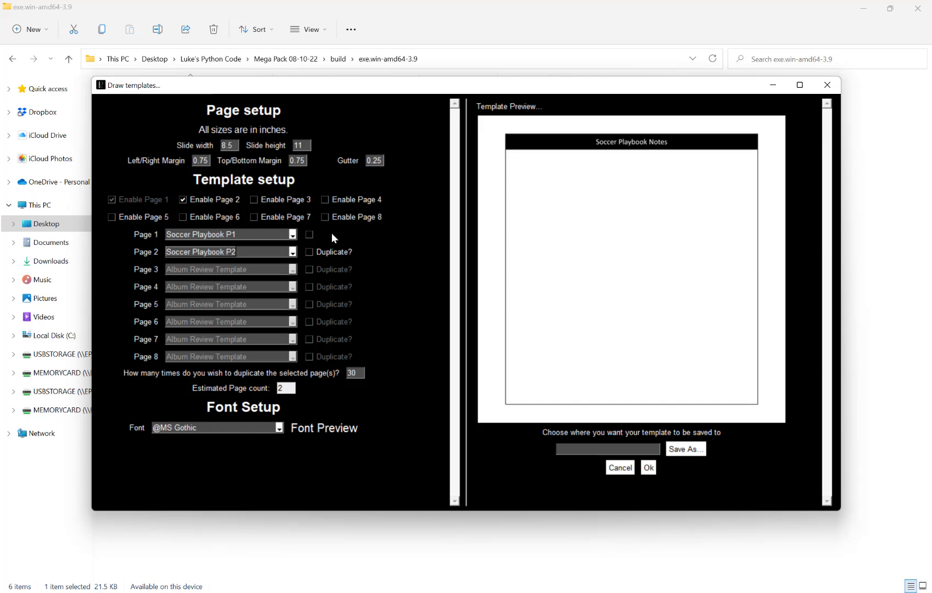
# Step: Mark pages 1 and 2 for duplication
pyautogui.click(332, 234)
pyautogui.click(361, 373)
pyautogui.doubleClick(357, 372)
pyautogui.click(309, 251)
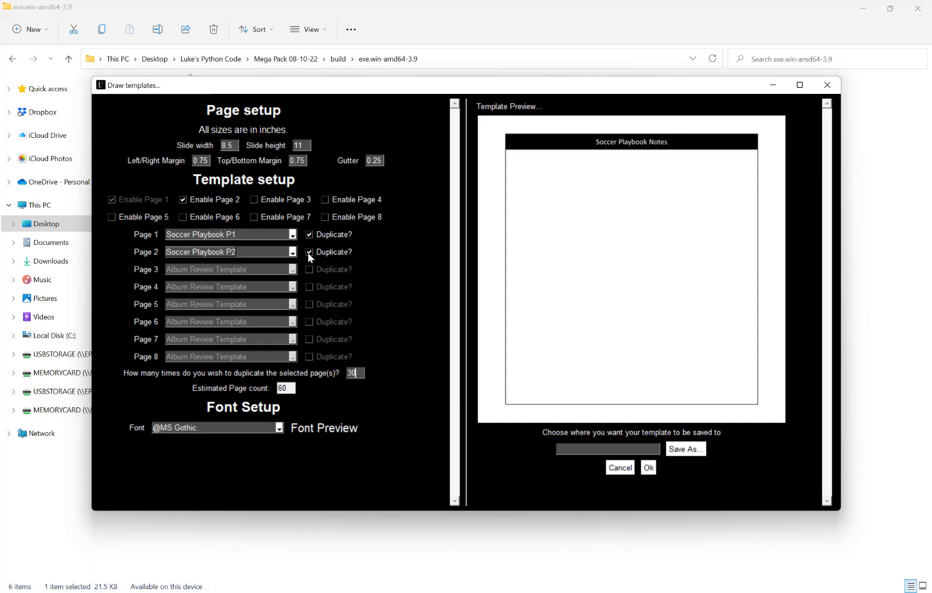
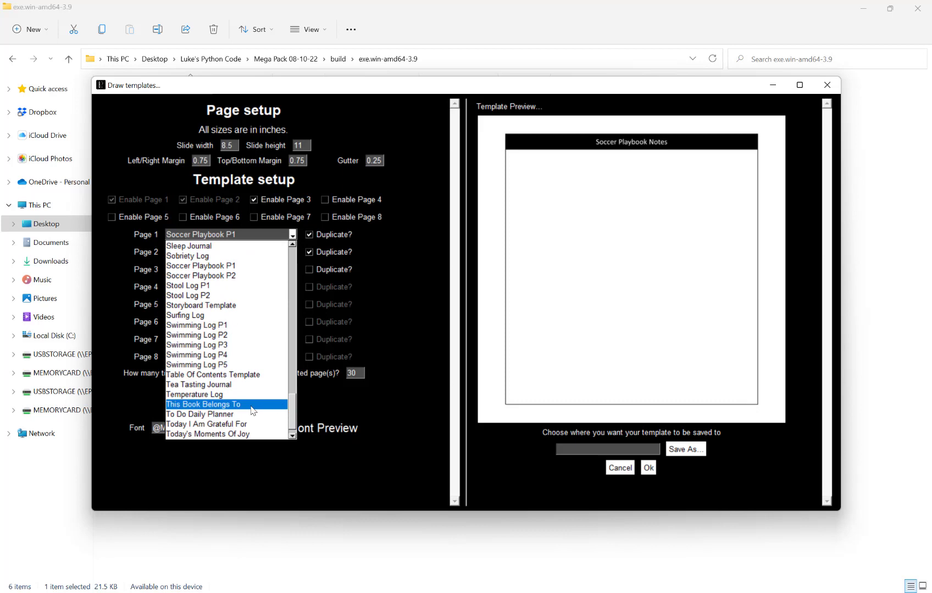
# Step: Change the template of page 1 to This Book Belongs To and page 2 to Meeting Notes P1
pyautogui.click(259, 408)
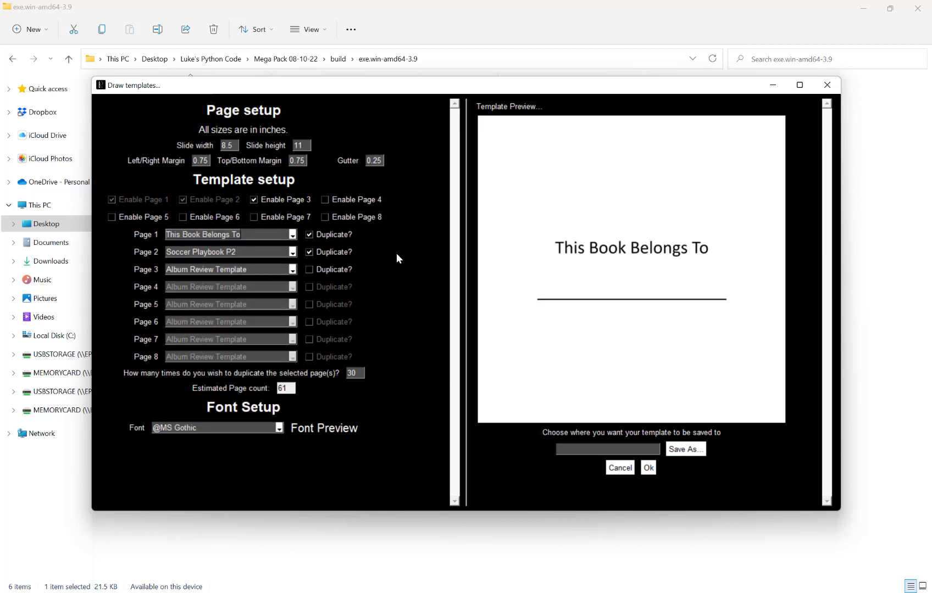
pyautogui.click(290, 254)
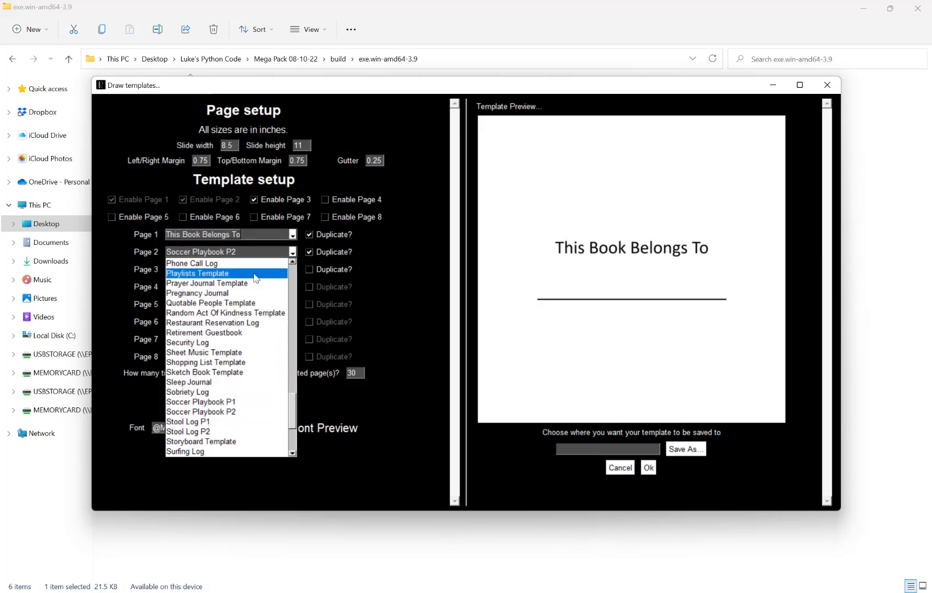
pyautogui.scroll(2, 291, 411)
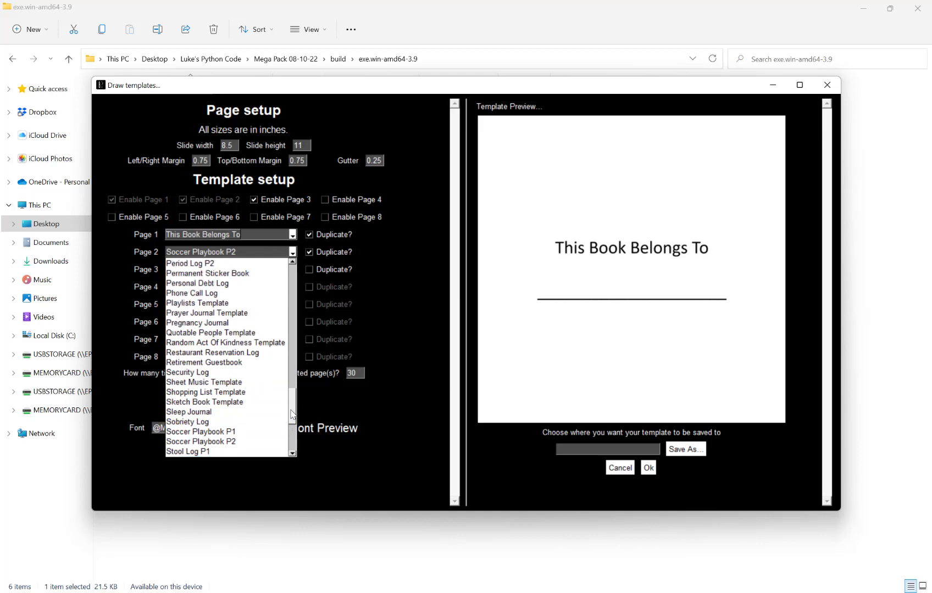
pyautogui.moveTo(291, 411); pyautogui.dragTo(292, 390)
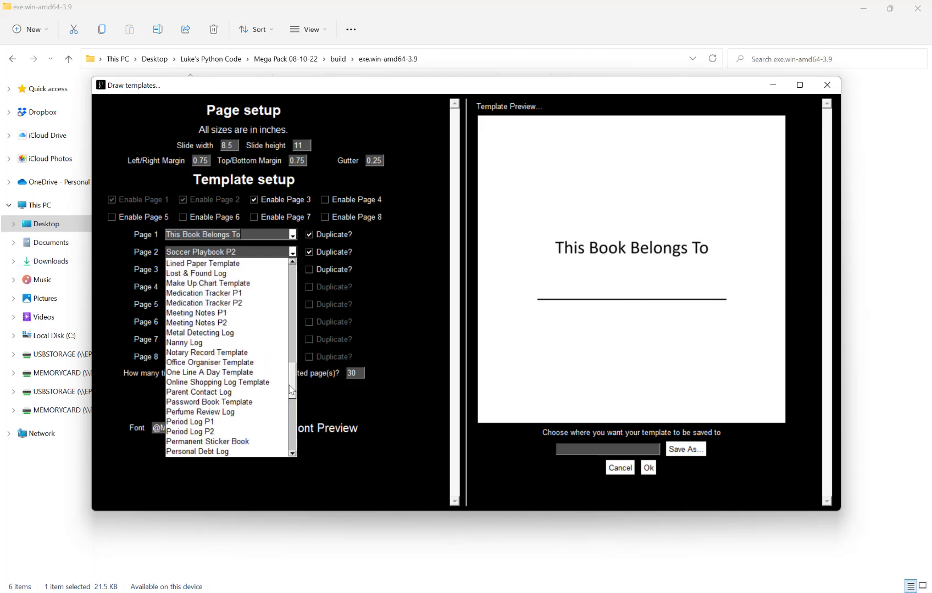
pyautogui.click(225, 313)
# Step: Assign the Meeting Notes P2 template to page 3 and mark that page for duplication
pyautogui.click(244, 270)
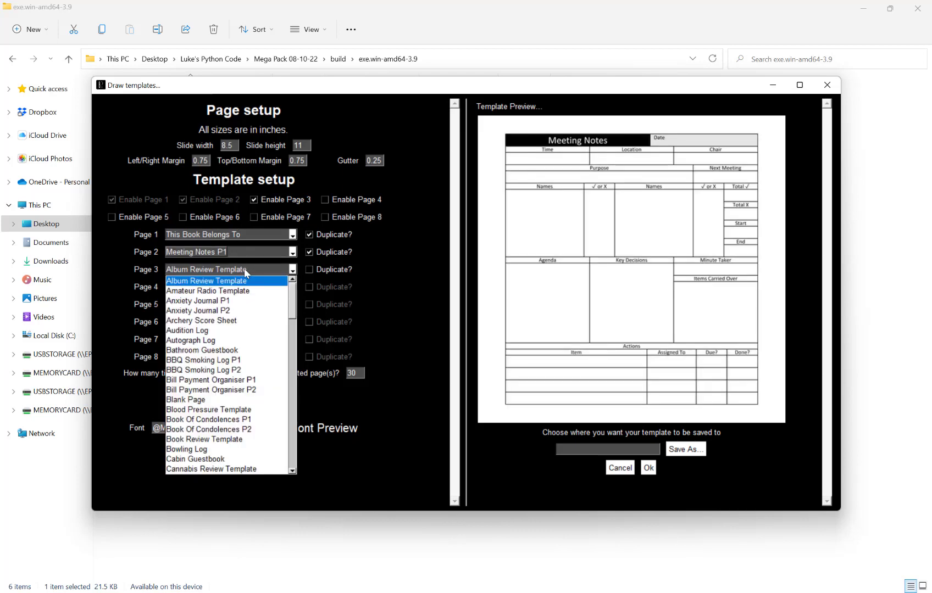
pyautogui.moveTo(292, 308); pyautogui.dragTo(299, 381)
pyautogui.scroll(-4, 298, 383)
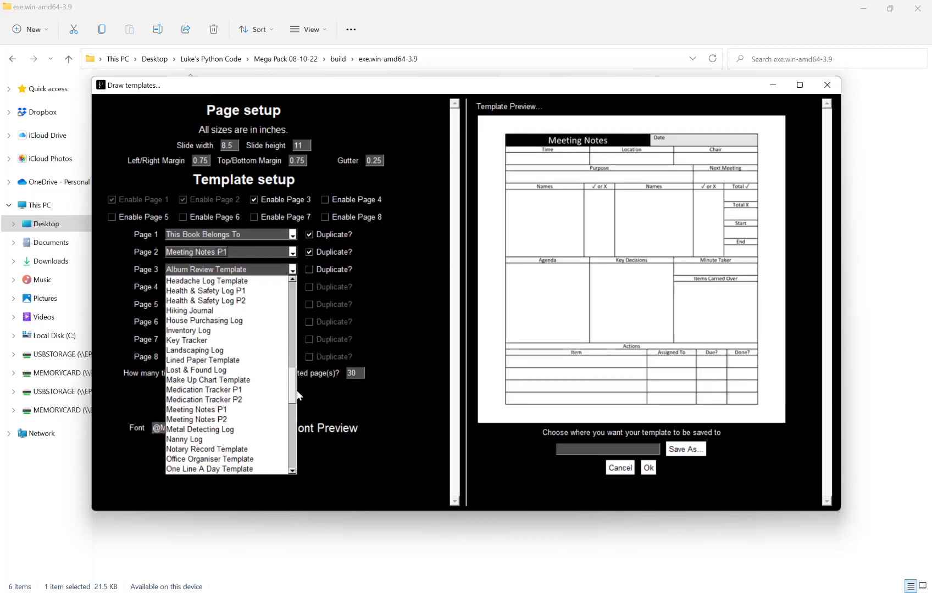
pyautogui.click(269, 391)
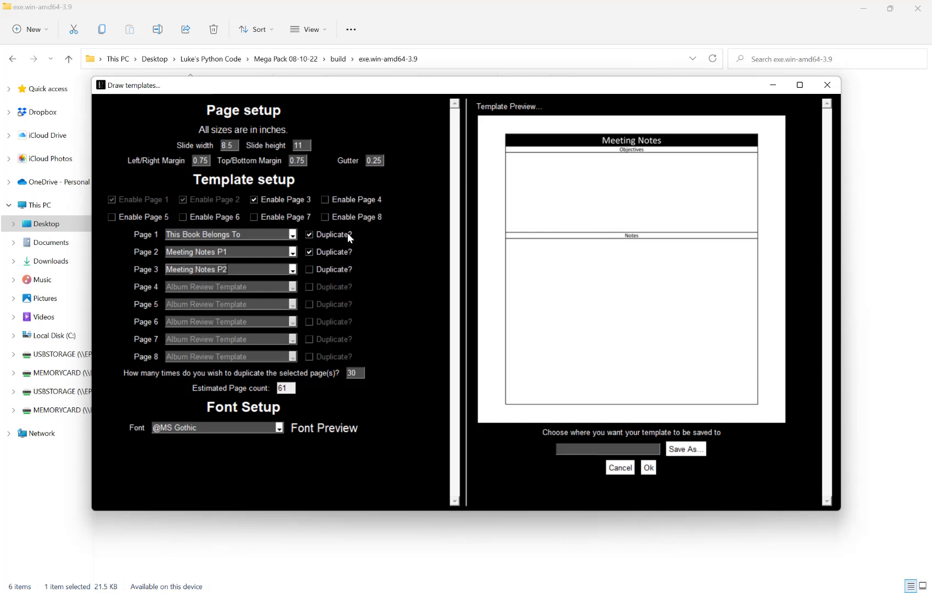
pyautogui.click(328, 273)
# Step: Exclude page 1 from duplication and set the number of duplicates for the selected pages to 53
pyautogui.click(340, 238)
pyautogui.press('Tab')
pyautogui.write('52')
pyautogui.press('BackSpace')
pyautogui.write('3')
# Step: Enable pages 4, 5 and 6 and assign the Blank Page template to each of them
pyautogui.click(358, 197)
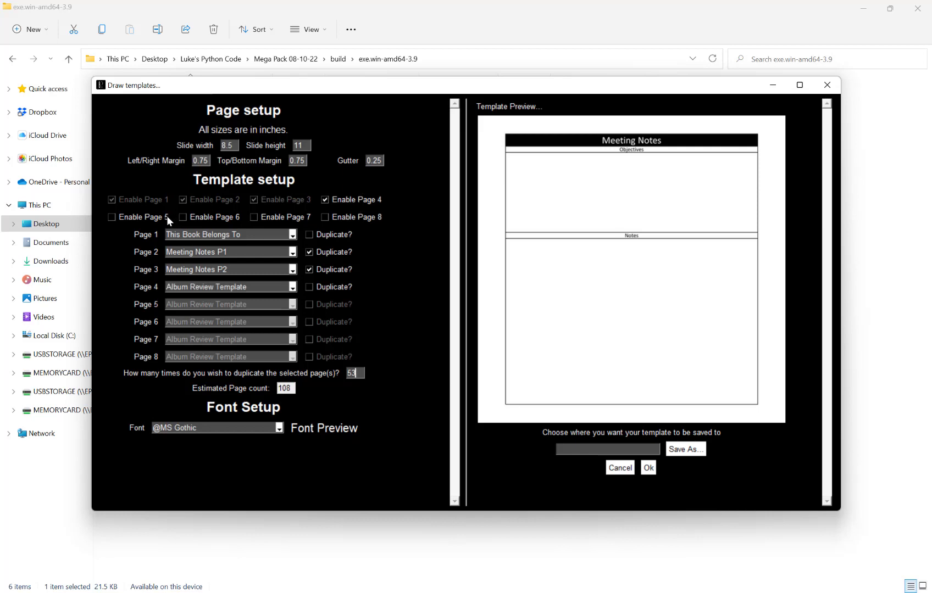
pyautogui.click(166, 215)
pyautogui.click(219, 217)
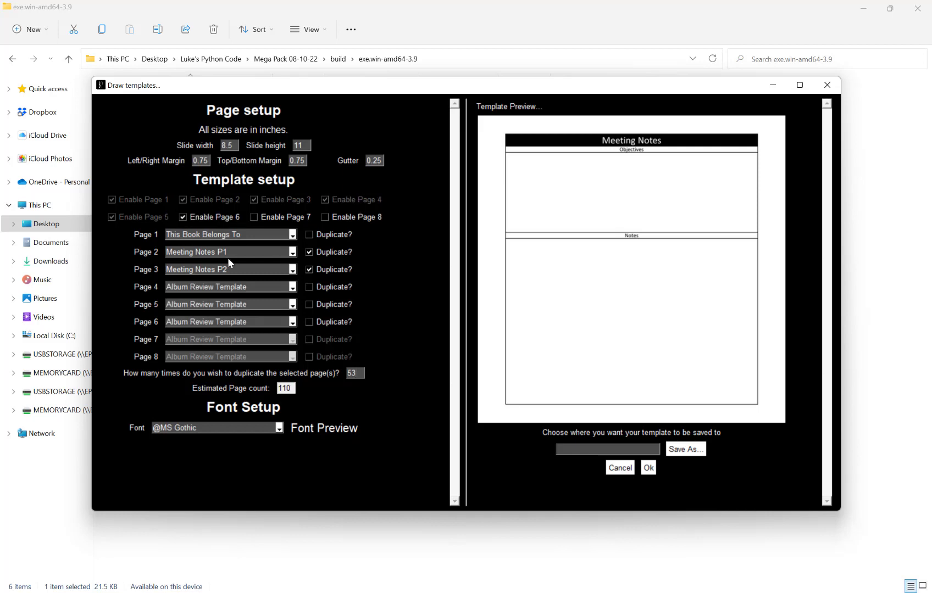
pyautogui.click(226, 288)
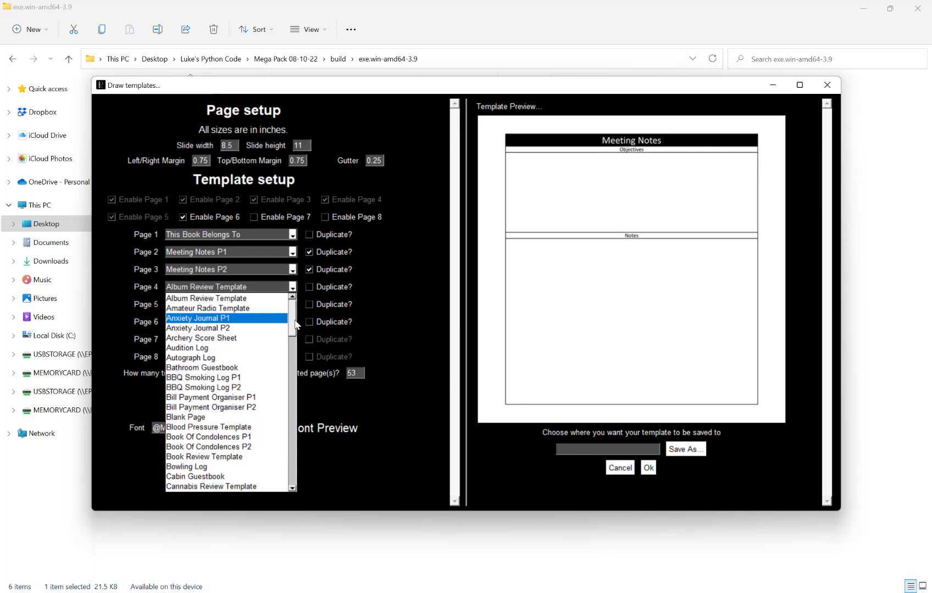
pyautogui.moveTo(295, 319)
pyautogui.mouseDown()
pyautogui.moveTo(295, 354)
pyautogui.moveTo(295, 327)
pyautogui.mouseUp()
pyautogui.click(256, 332)
pyautogui.click(244, 306)
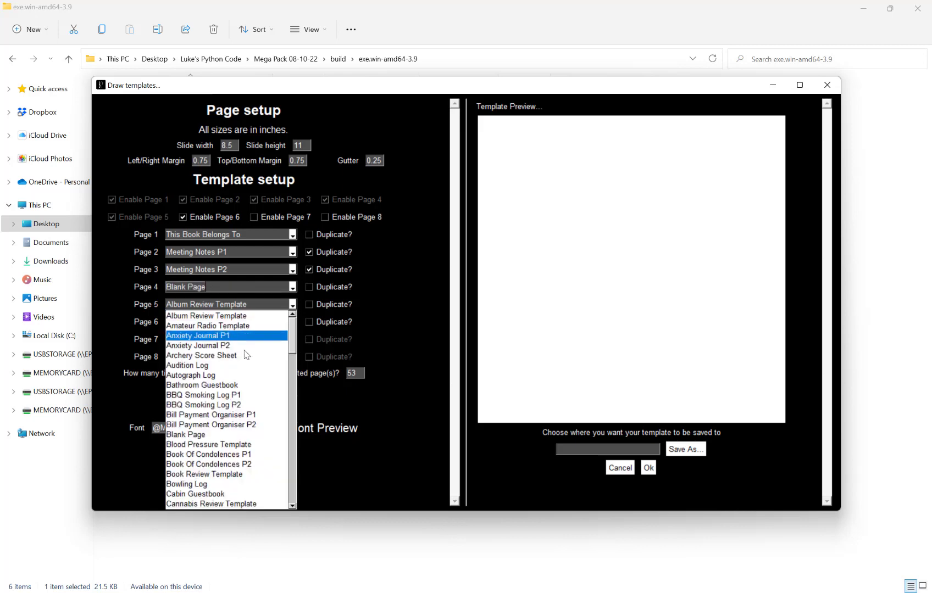
pyautogui.click(222, 437)
pyautogui.click(217, 322)
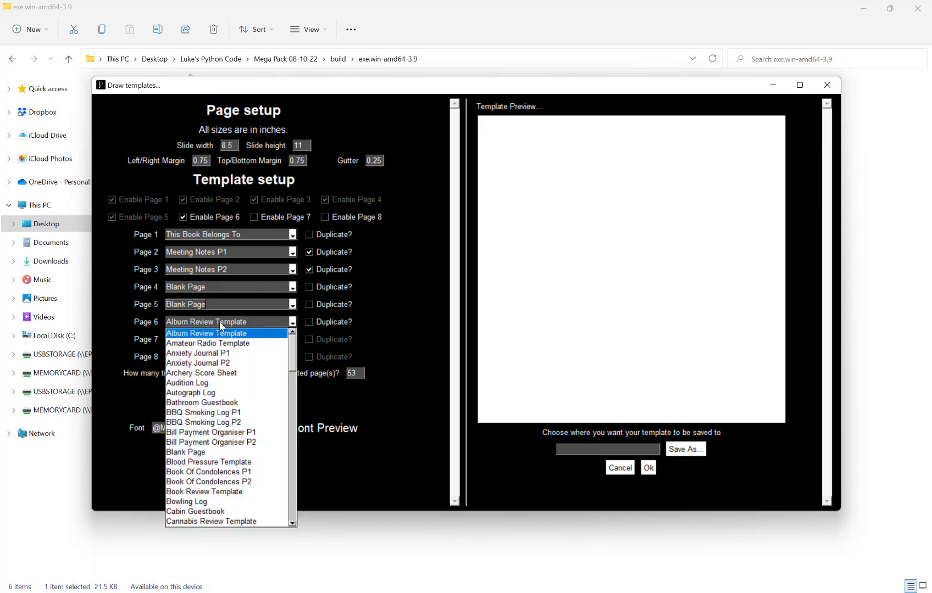
pyautogui.click(240, 452)
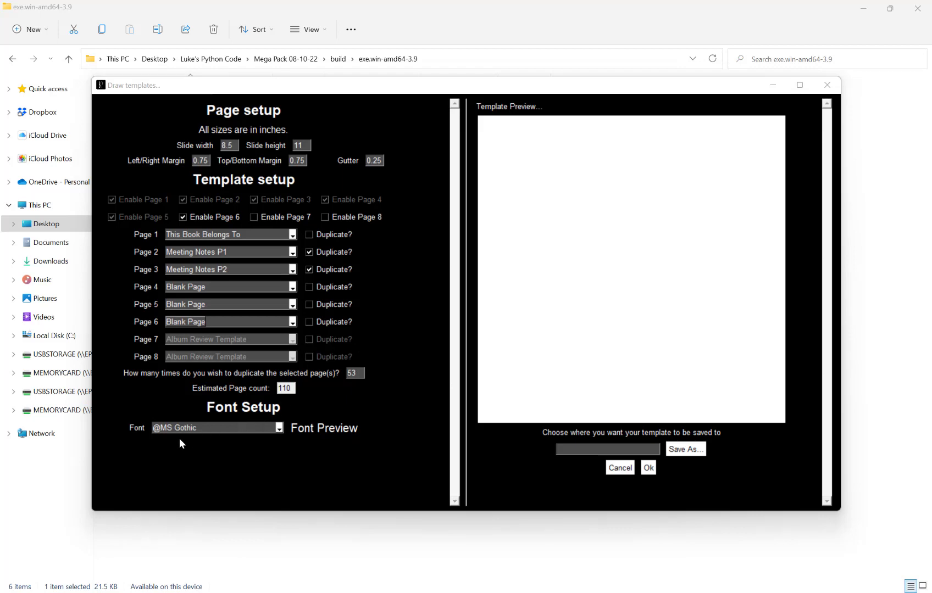
# Step: Try the fonts Yu Gothic Light, Vivaldi and Malaga for the template text
pyautogui.click(249, 427)
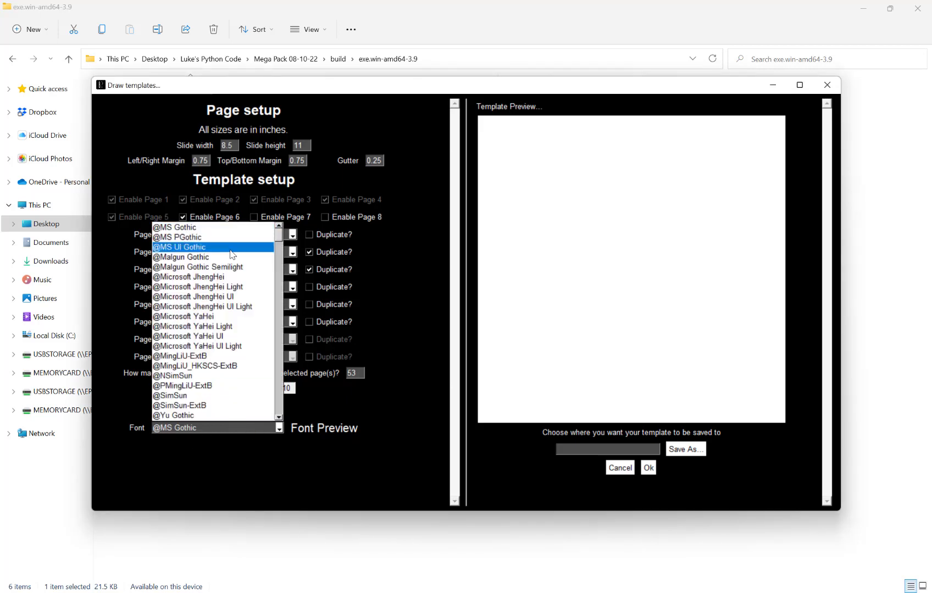
pyautogui.moveTo(276, 240); pyautogui.dragTo(278, 415)
pyautogui.click(253, 326)
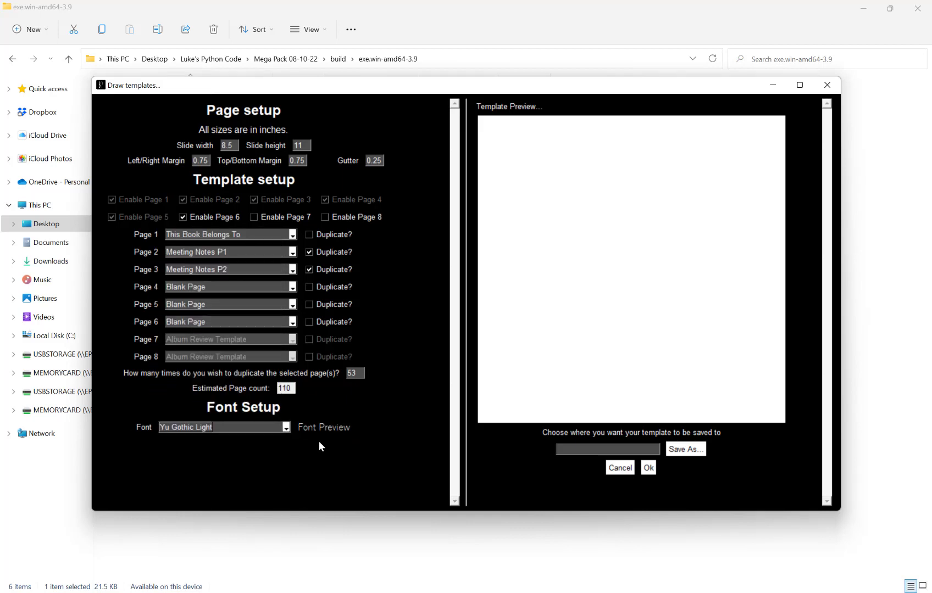
pyautogui.click(245, 427)
pyautogui.click(217, 249)
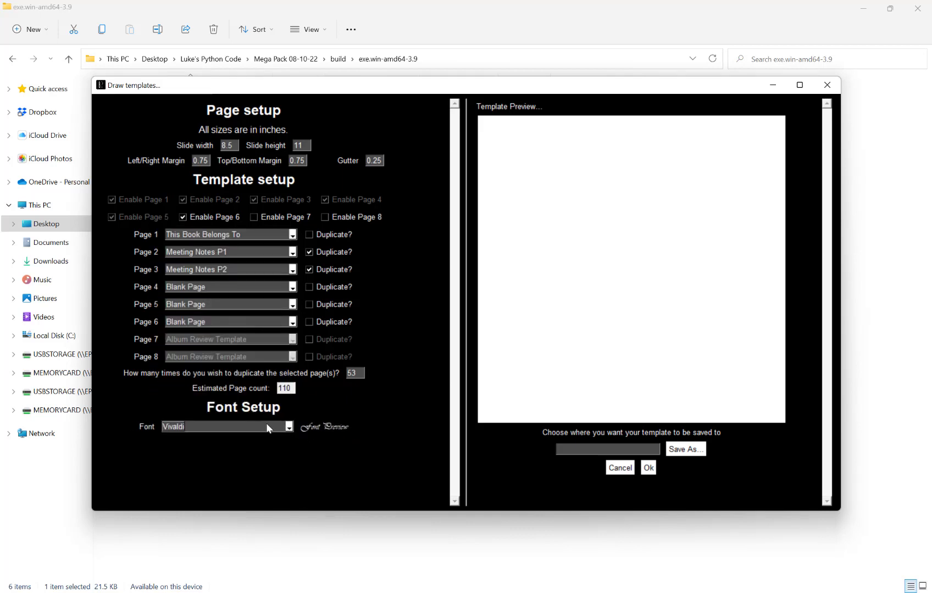
pyautogui.click(266, 426)
pyautogui.scroll(15, 236, 330)
pyautogui.click(232, 306)
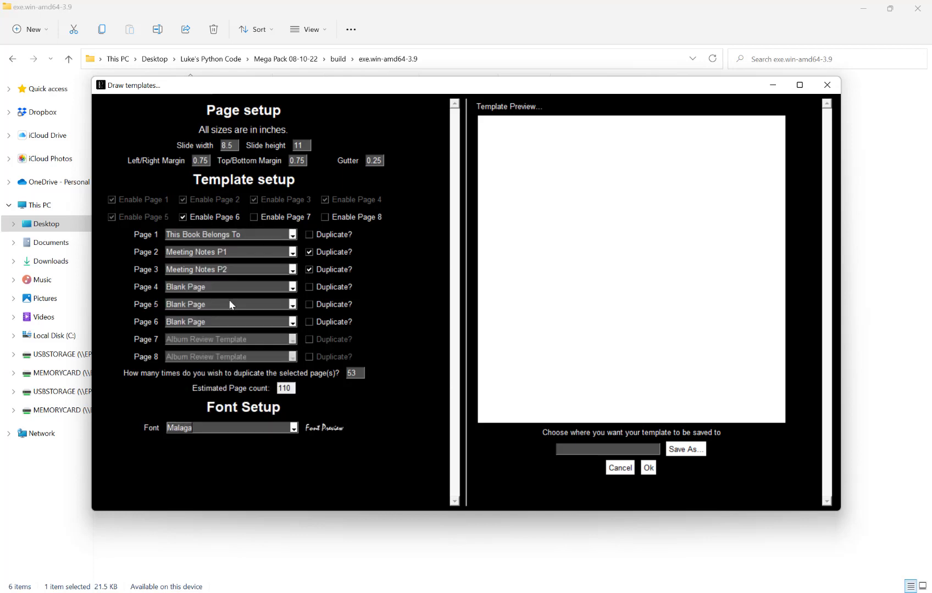
# Step: Set the template font to Corbel Light
pyautogui.click(255, 428)
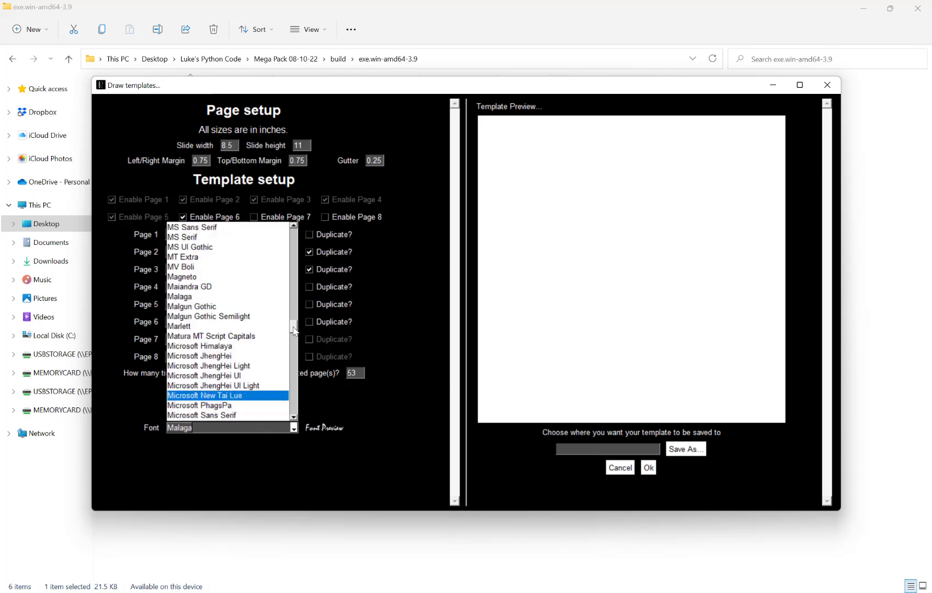
pyautogui.scroll(20, 294, 329)
pyautogui.click(198, 276)
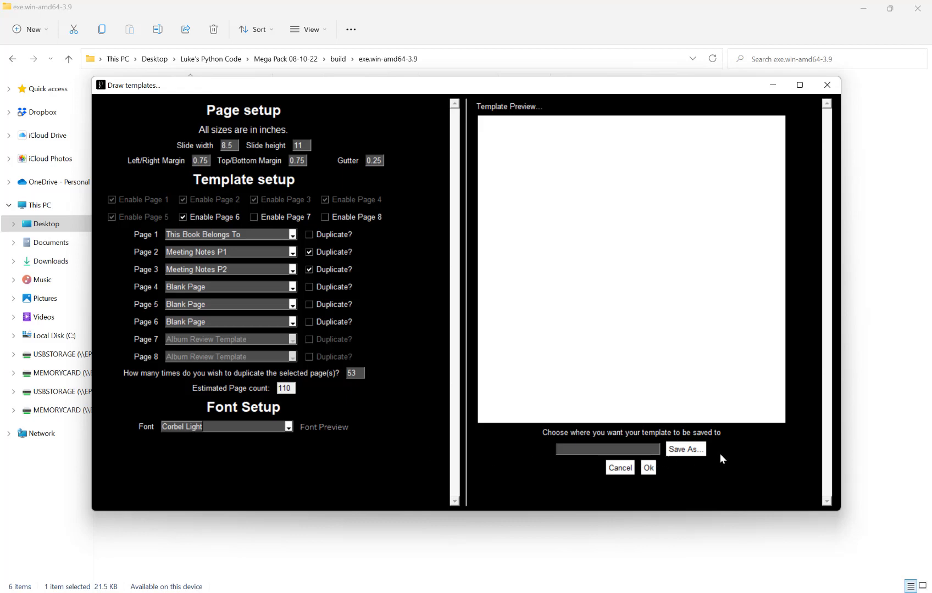
# Step: Save the template to Downloads as a PowerPoint file named "meeting notes ppt" and draw it
pyautogui.click(687, 450)
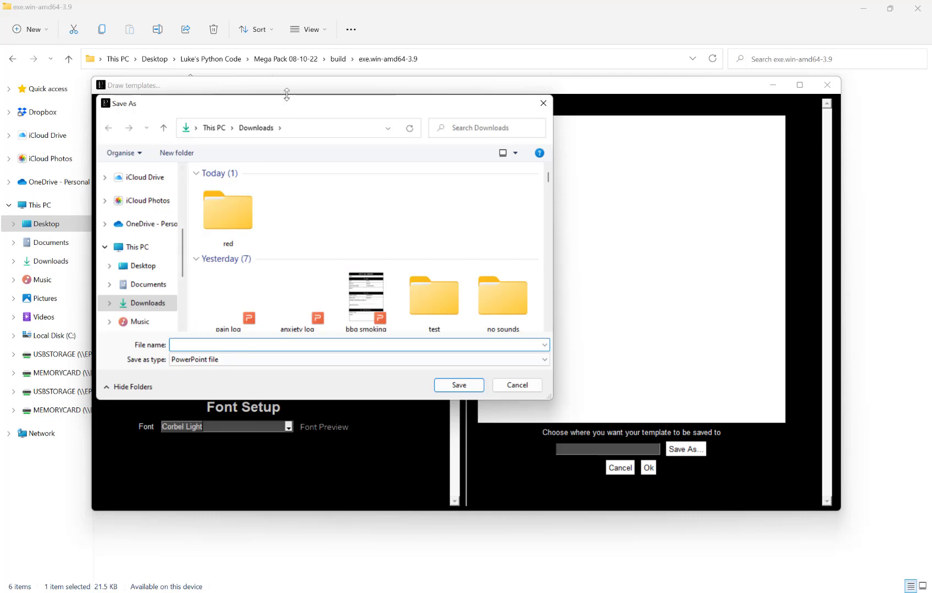
pyautogui.moveTo(282, 108); pyautogui.dragTo(271, 172)
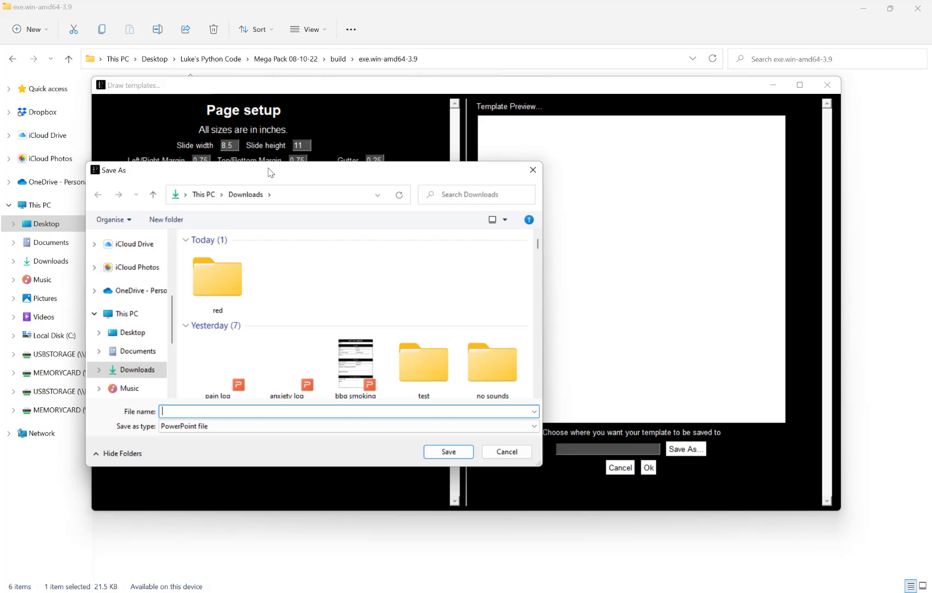
pyautogui.click(279, 427)
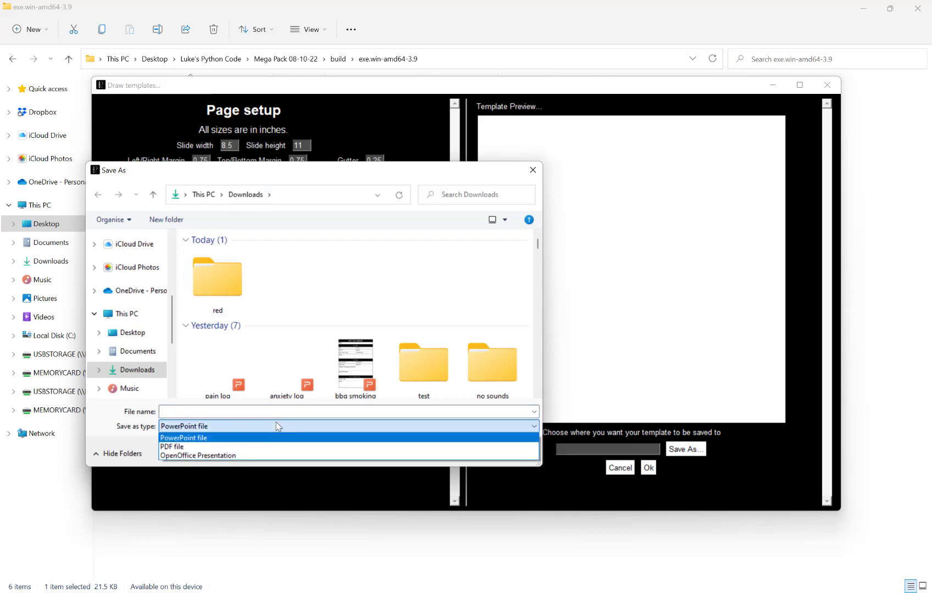
pyautogui.click(199, 440)
pyautogui.click(193, 411)
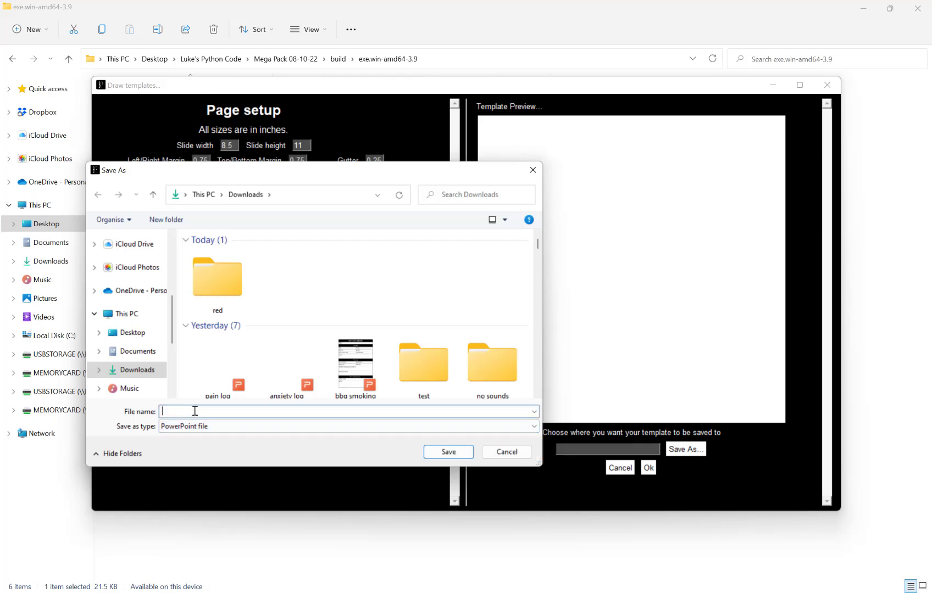
pyautogui.write('meeting note')
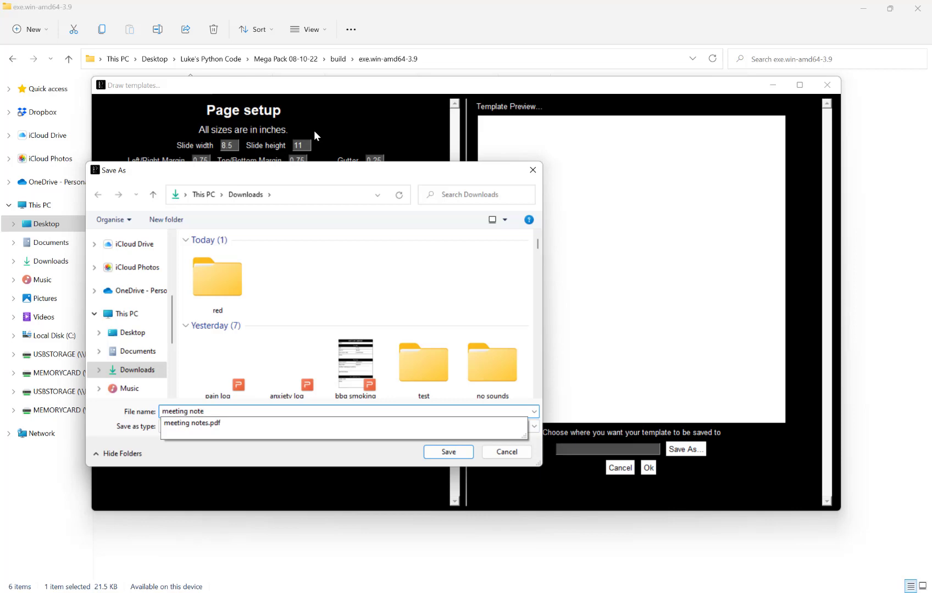
pyautogui.write('s ppt')
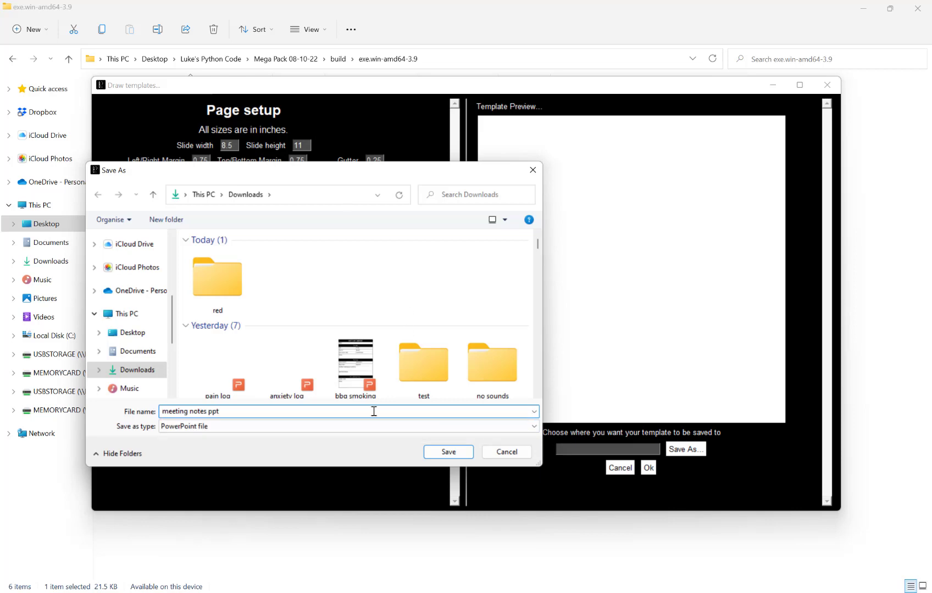
pyautogui.click(444, 454)
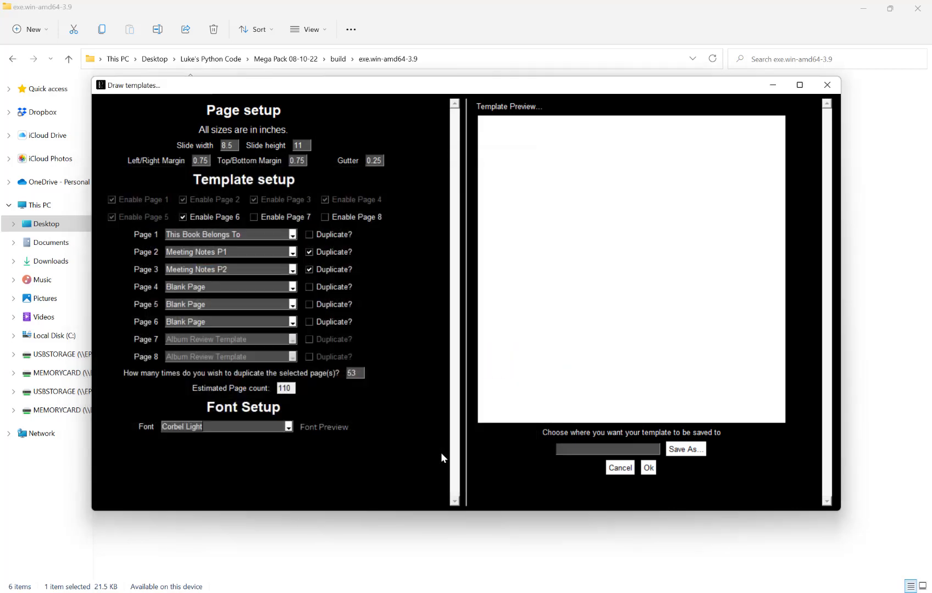
pyautogui.click(648, 468)
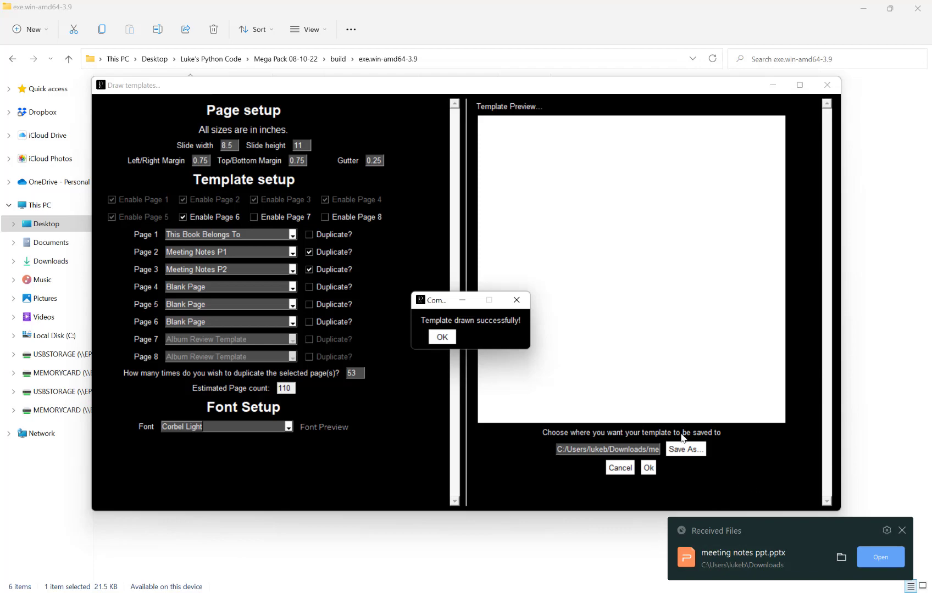
# Step: Open the generated meeting notes ppt.pptx in WPS Office and retype "ook" in the word "Book" of the slide 1 title
pyautogui.click(882, 558)
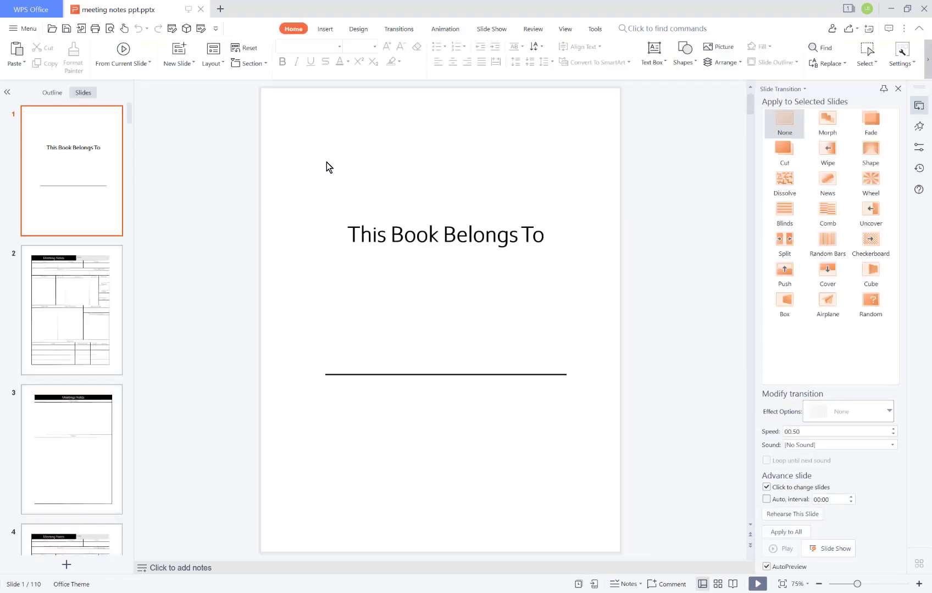
pyautogui.click(467, 232)
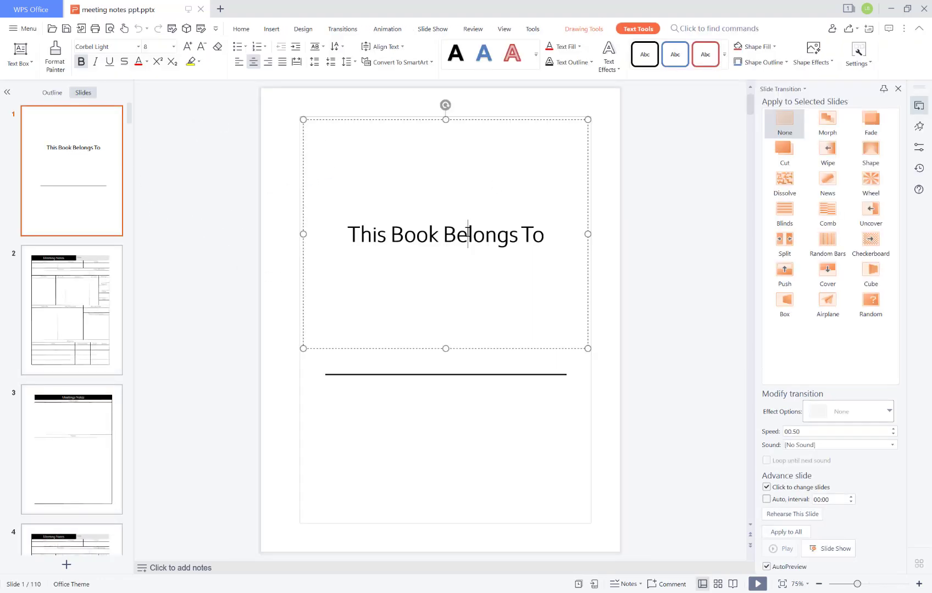
pyautogui.moveTo(404, 235); pyautogui.dragTo(438, 235)
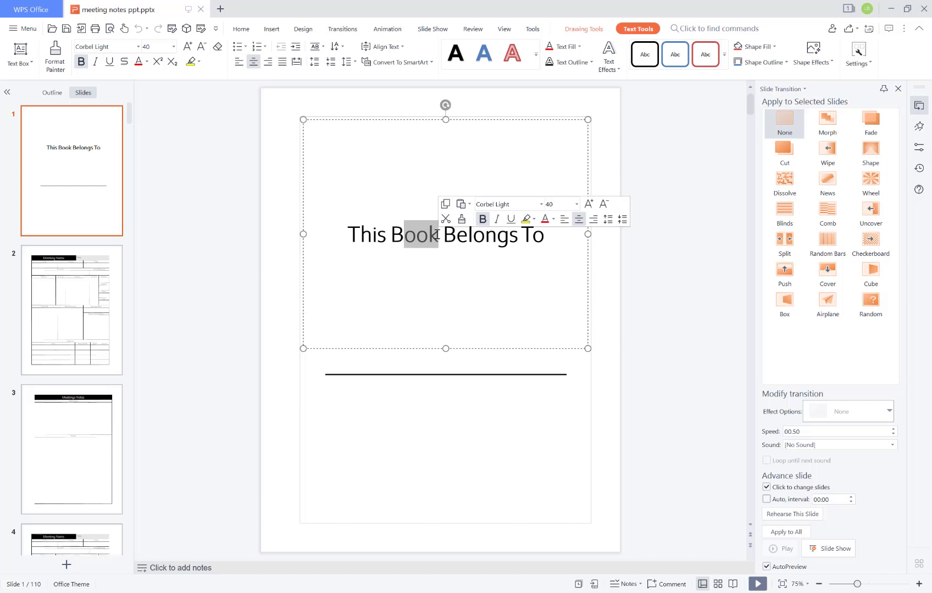
pyautogui.press('BackSpace')
pyautogui.write('ook')
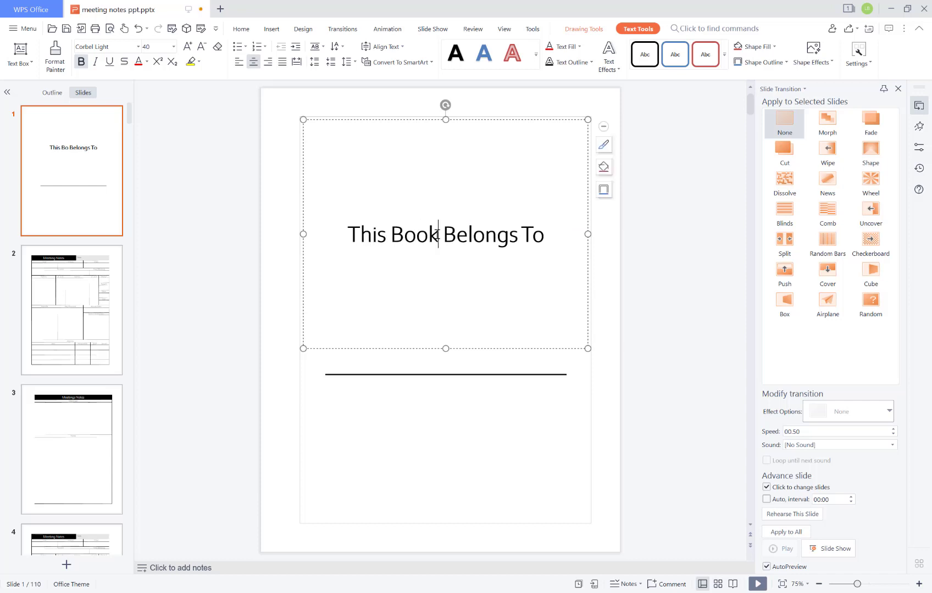
# Step: On slide 2, try smaller font sizes for the word "Notes" in the black heading, ending with size 28
pyautogui.click(71, 311)
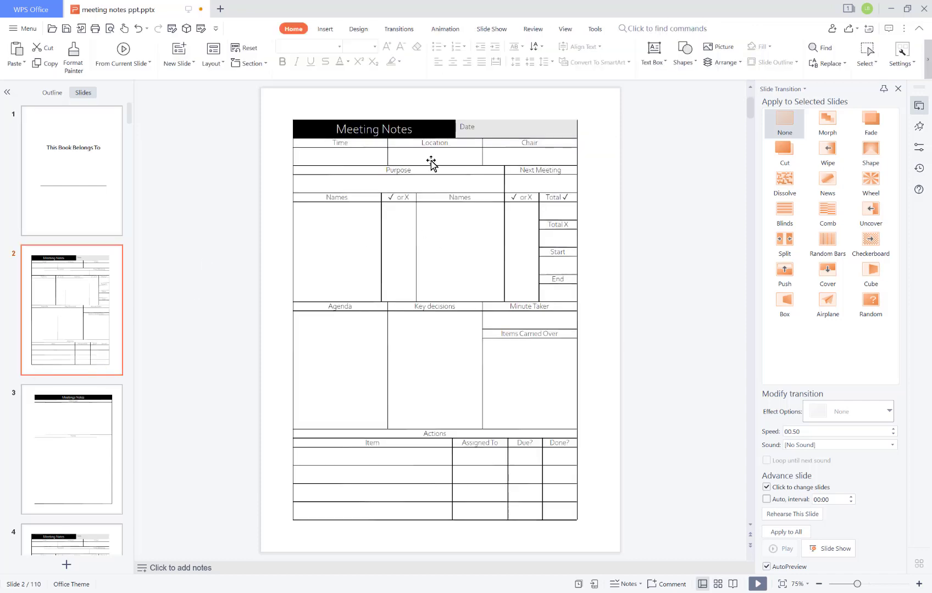
pyautogui.click(390, 129)
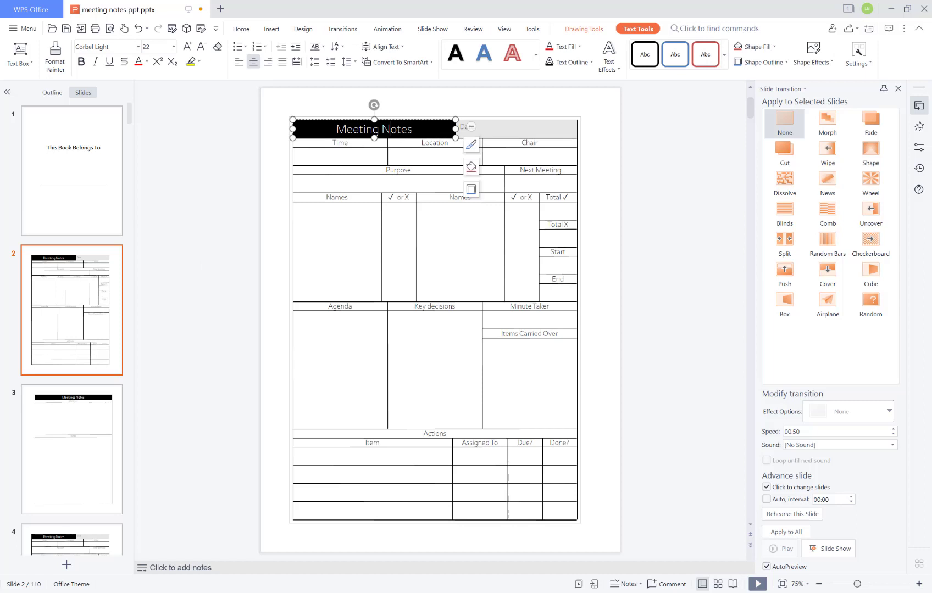
pyautogui.click(203, 47)
pyautogui.click(202, 47)
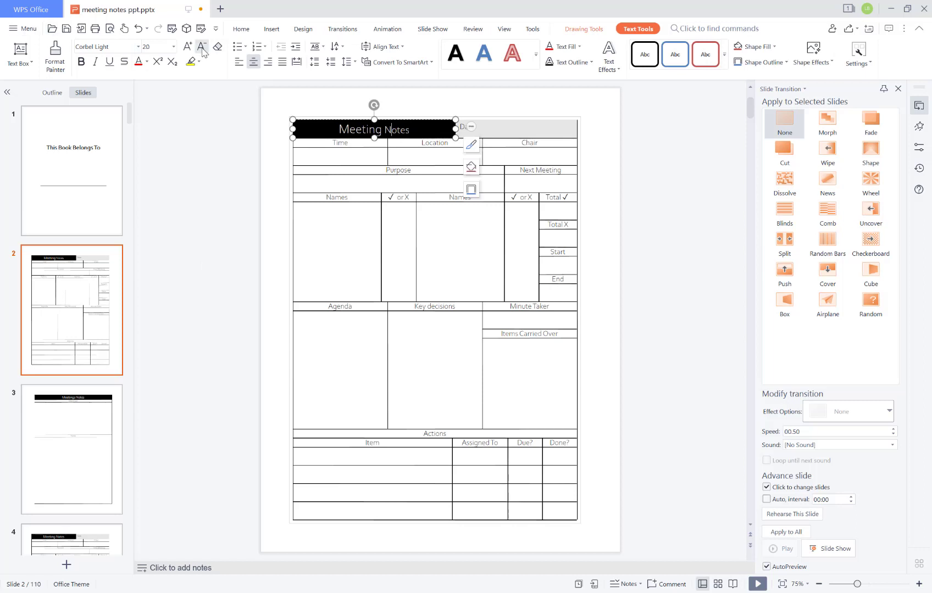
pyautogui.click(202, 47)
pyautogui.click(202, 47)
pyautogui.click(203, 47)
pyautogui.click(202, 47)
pyautogui.click(188, 47)
pyautogui.click(188, 46)
pyautogui.click(187, 47)
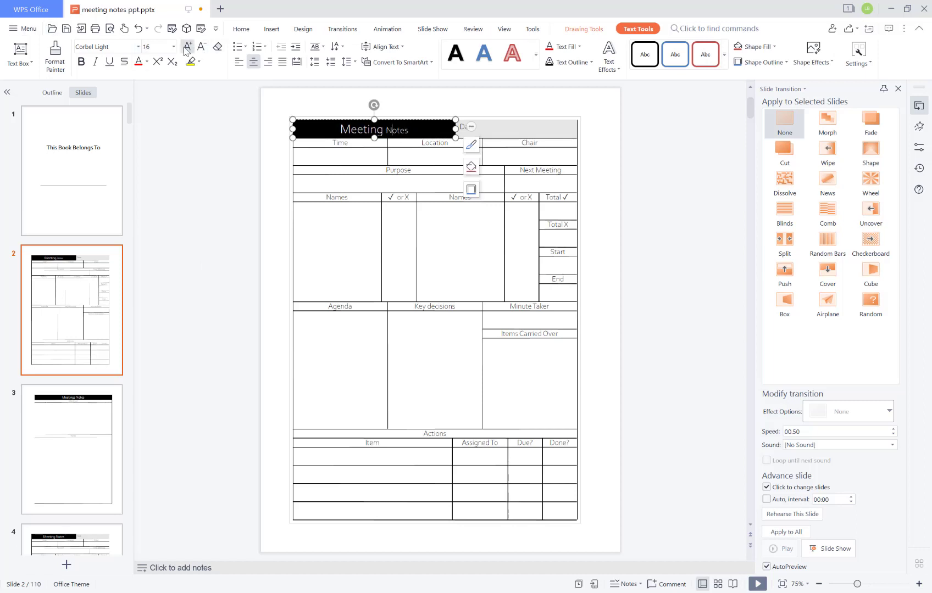
pyautogui.click(187, 46)
pyautogui.click(187, 46)
pyautogui.click(187, 46)
pyautogui.click(187, 46)
pyautogui.click(188, 46)
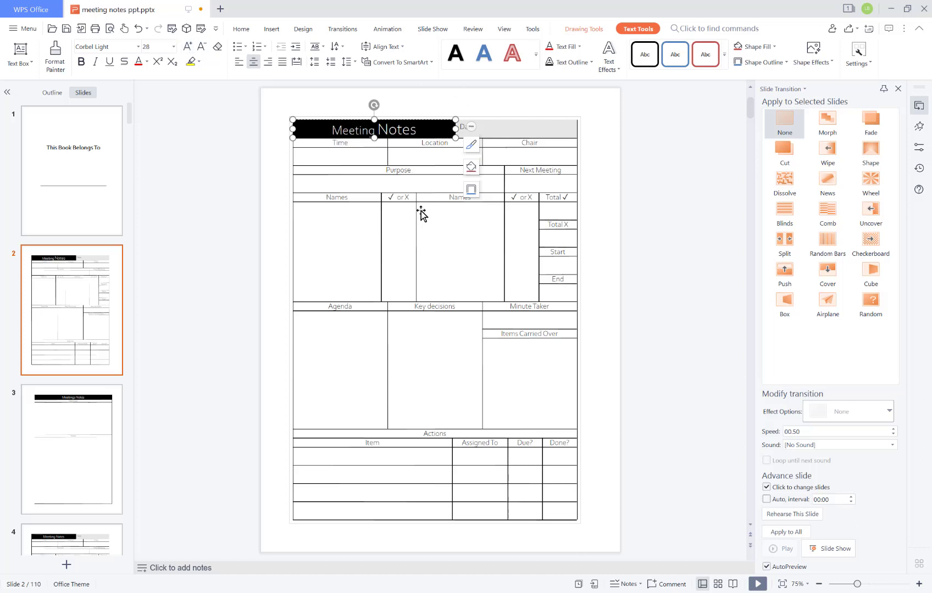
# Step: Look through the duplicated meeting notes slides, checking that the two page layouts alternate throughout the presentation
pyautogui.click(61, 318)
pyautogui.scroll(-15, 69, 313)
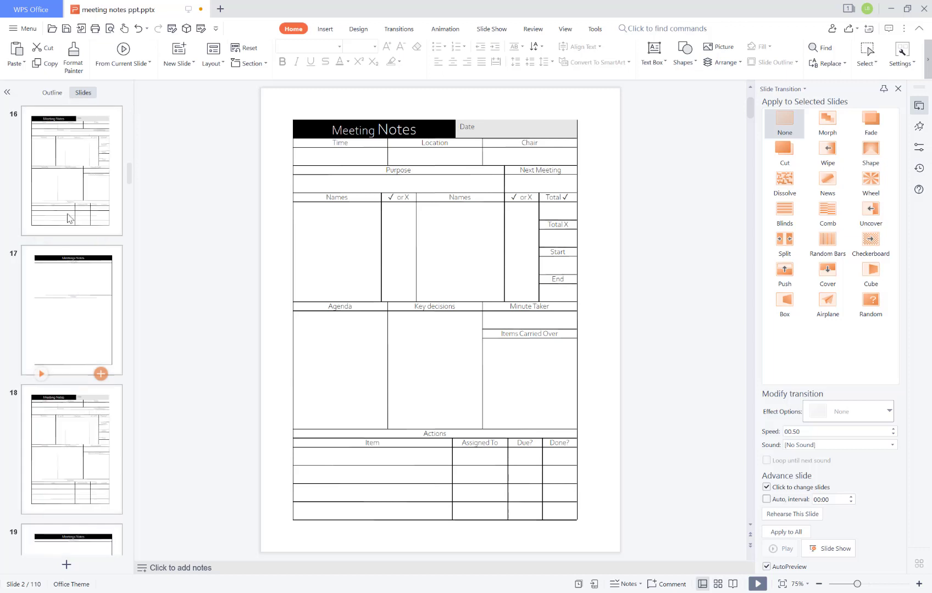
pyautogui.click(70, 219)
pyautogui.click(77, 302)
pyautogui.scroll(-8, 79, 308)
pyautogui.click(79, 286)
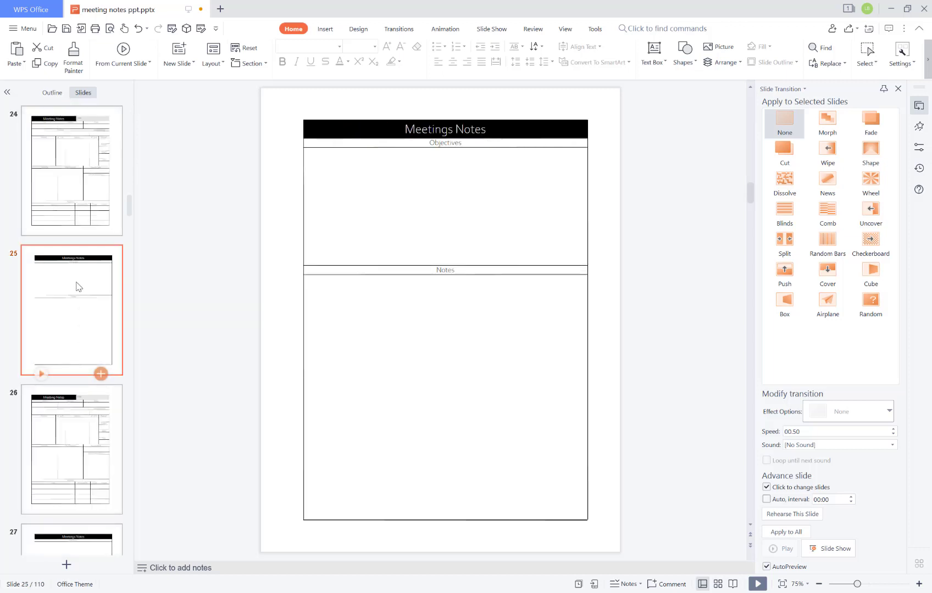
pyautogui.click(79, 433)
pyautogui.scroll(-20, 81, 363)
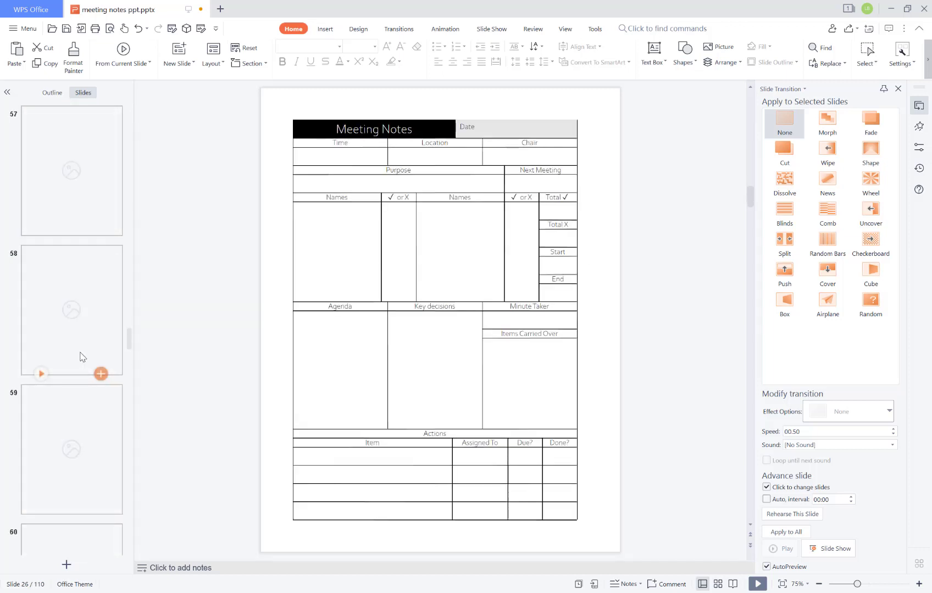
pyautogui.scroll(-20, 83, 357)
pyautogui.click(82, 356)
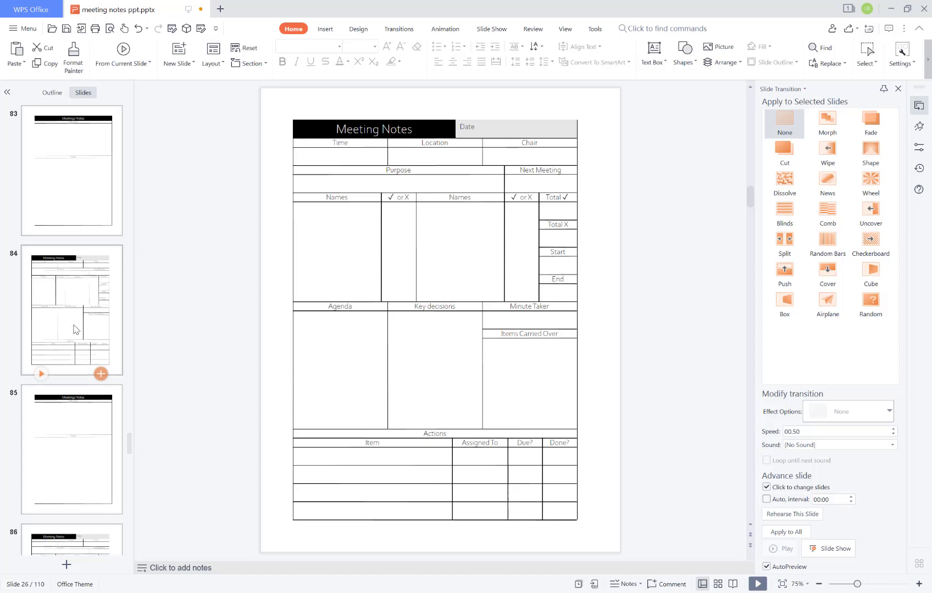
pyautogui.click(90, 391)
pyautogui.scroll(-20, 77, 312)
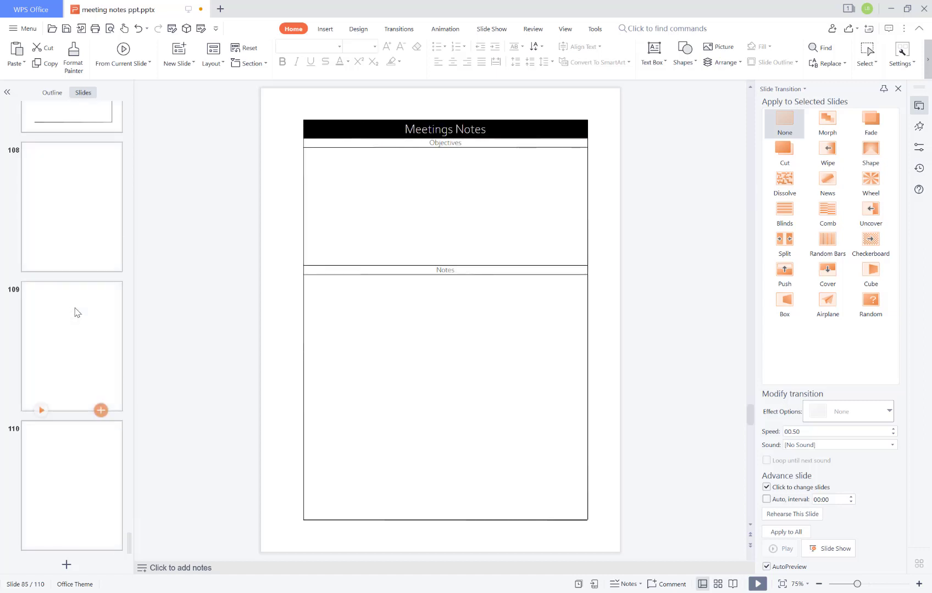
# Step: Examine the end of the presentation, from the last meeting notes page through blank slides 108 to 110
pyautogui.scroll(4, 52, 198)
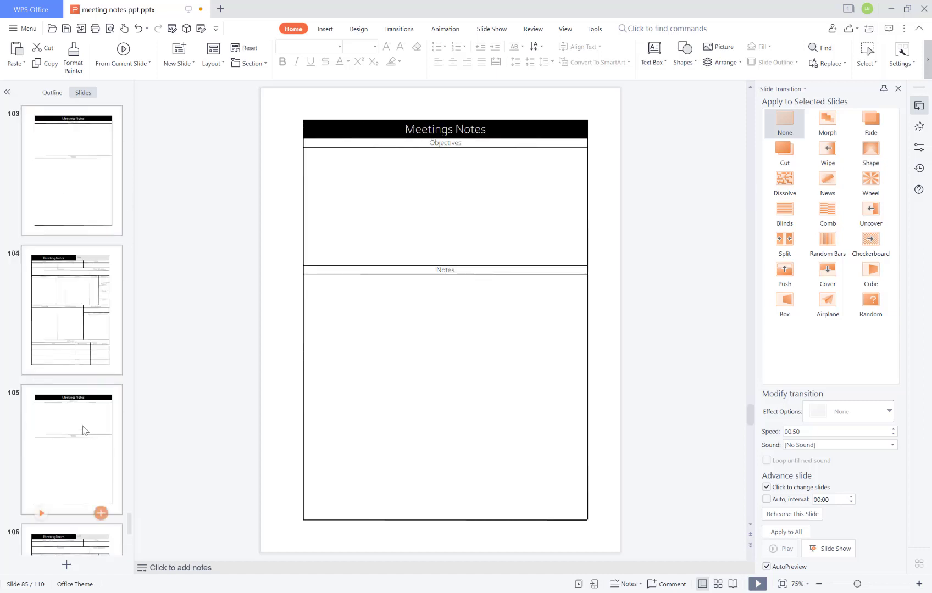
pyautogui.scroll(-4, 85, 430)
pyautogui.click(84, 170)
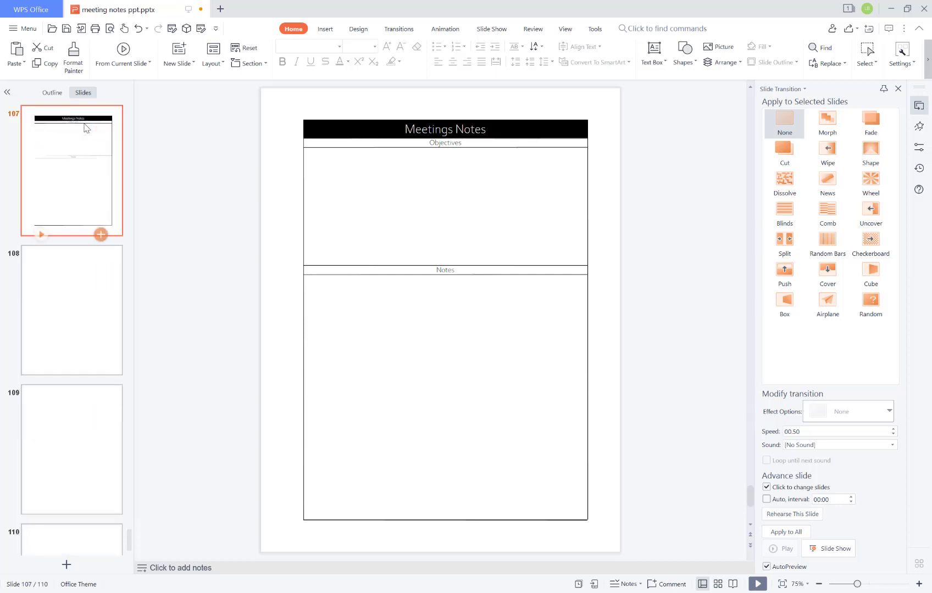
pyautogui.click(71, 306)
pyautogui.scroll(-2, 85, 340)
pyautogui.click(85, 340)
pyautogui.click(74, 466)
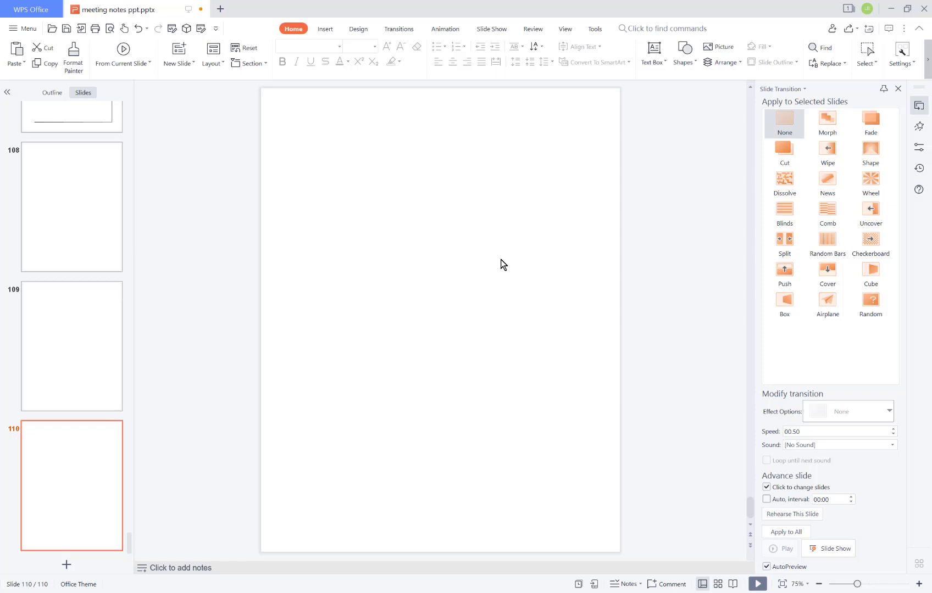
# Step: Close the presentation, answer its save prompt, and dismiss the template completion message
pyautogui.click(925, 11)
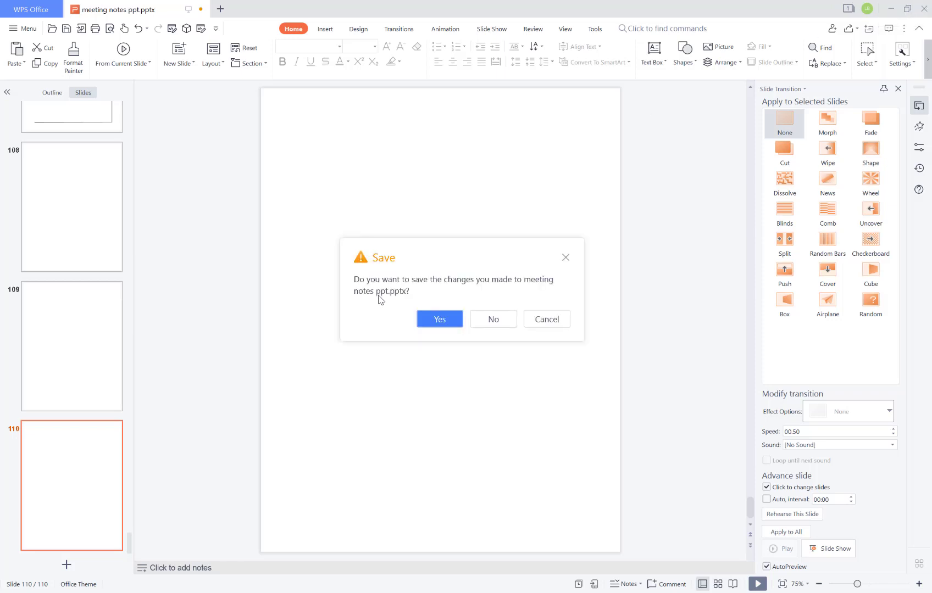
pyautogui.click(427, 273)
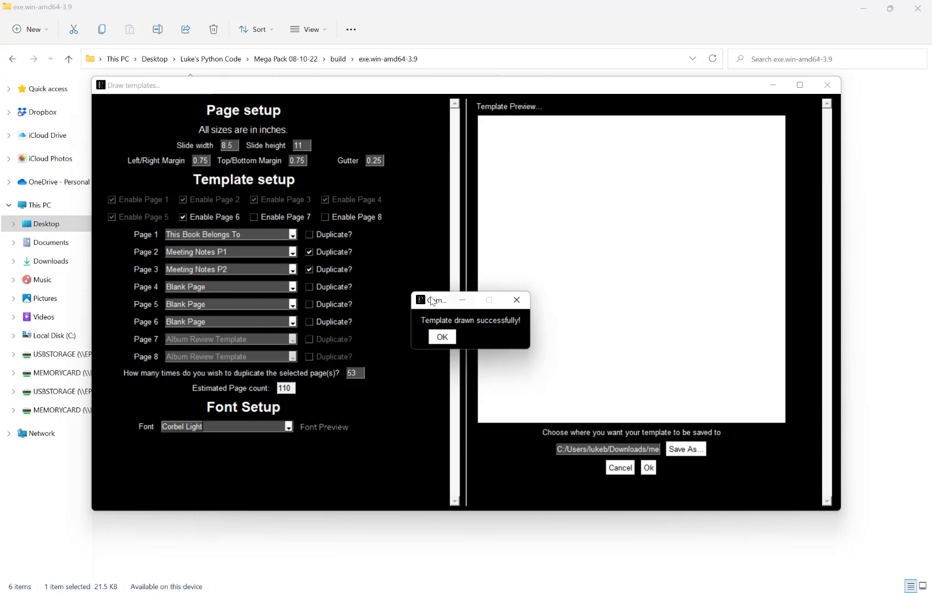
pyautogui.moveTo(432, 301); pyautogui.dragTo(377, 231)
pyautogui.click(384, 266)
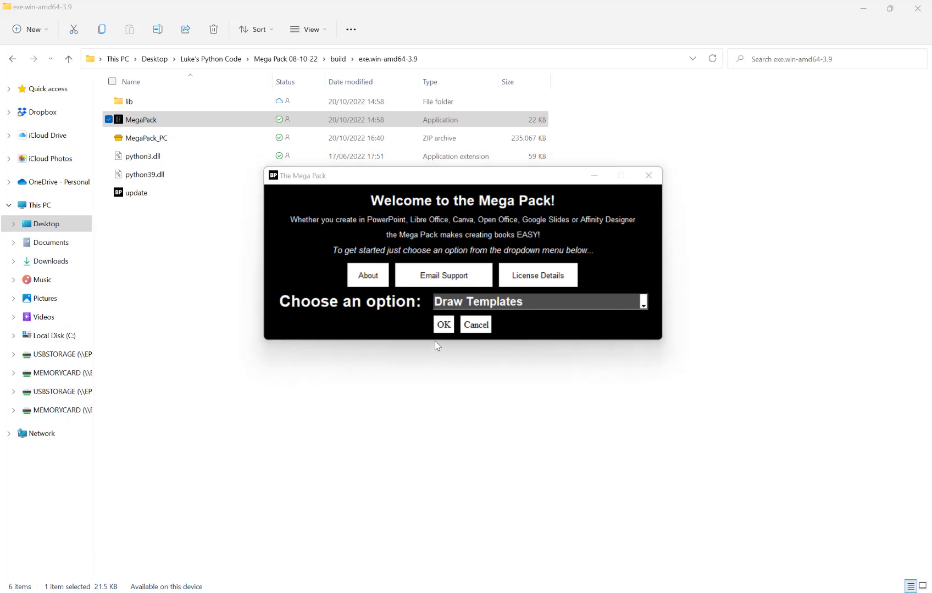
# Step: Start a new Draw Templates session, enable pages 2 and 3, and assign Chronic Pain Log P1 to page 2
pyautogui.click(443, 324)
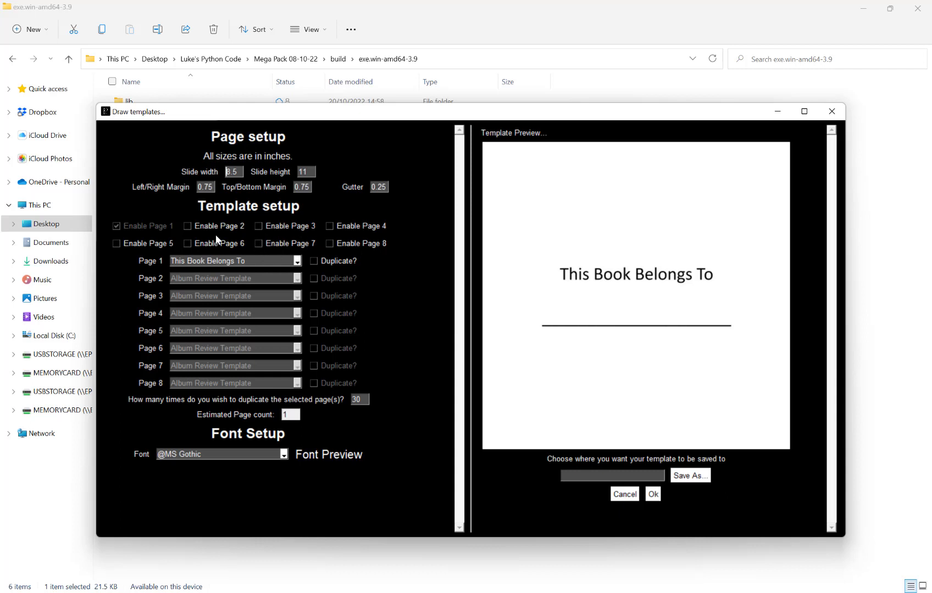
pyautogui.click(290, 224)
pyautogui.click(264, 280)
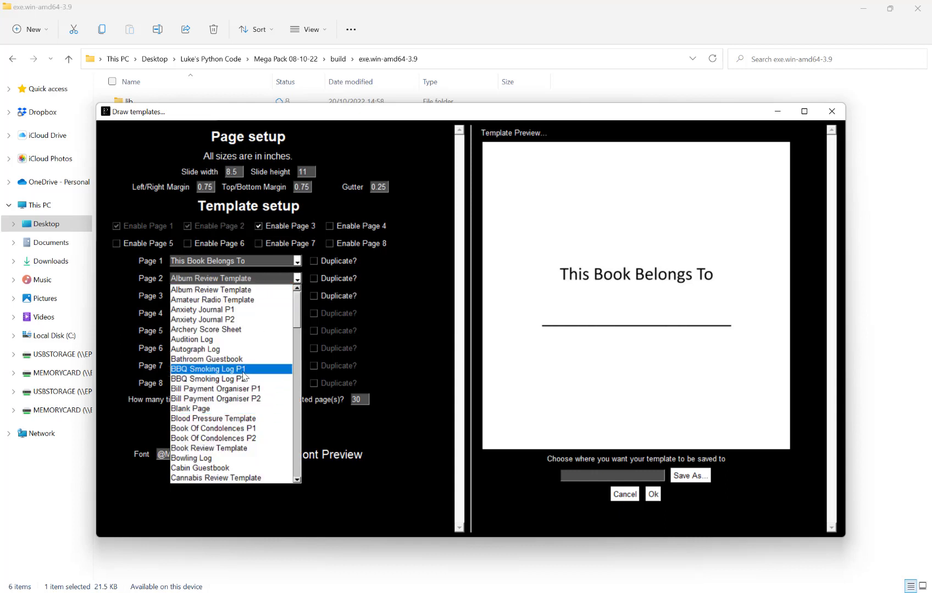
pyautogui.scroll(-2, 266, 338)
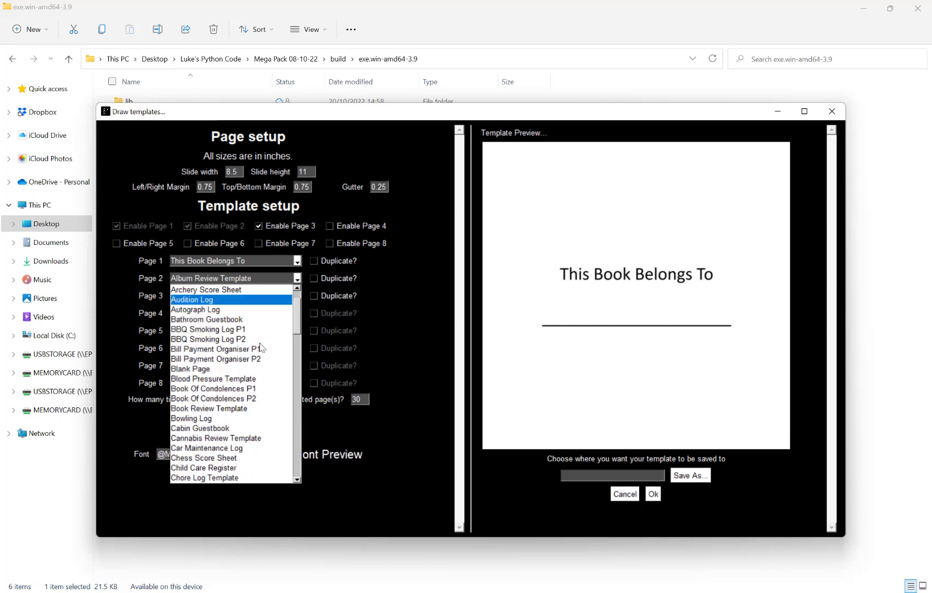
pyautogui.scroll(-2, 258, 314)
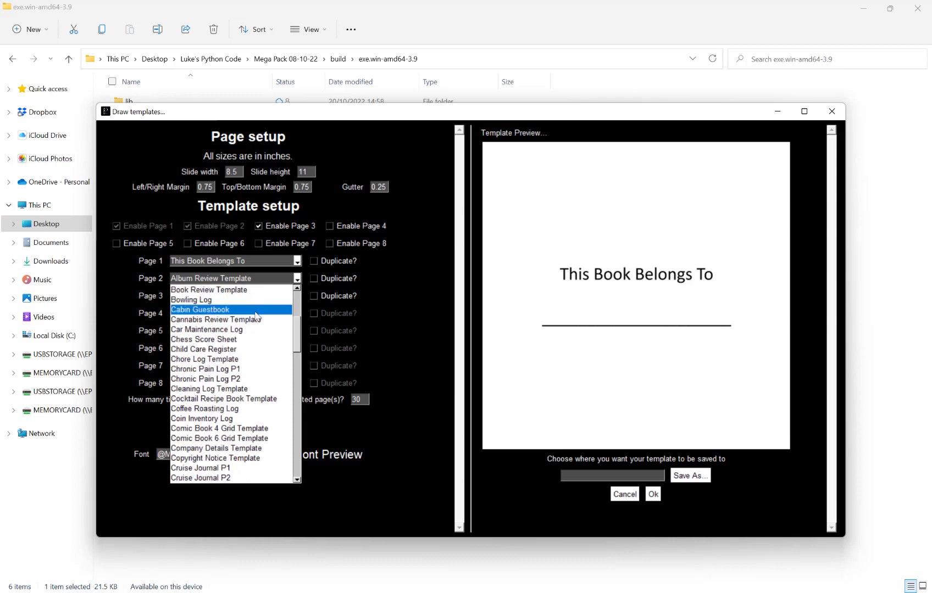
pyautogui.click(256, 369)
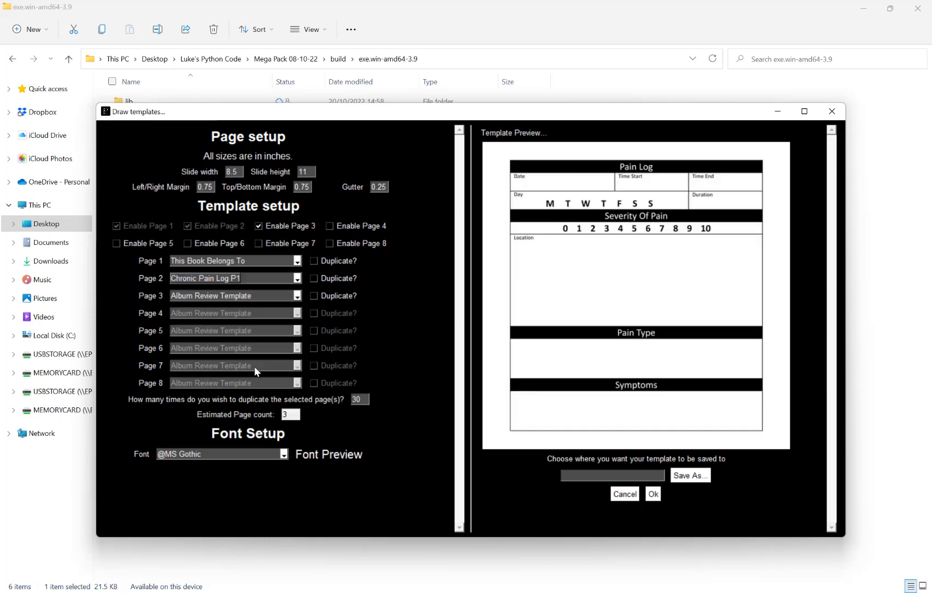
# Step: Assign the Chronic Pain Log P2 template to page 3
pyautogui.click(239, 298)
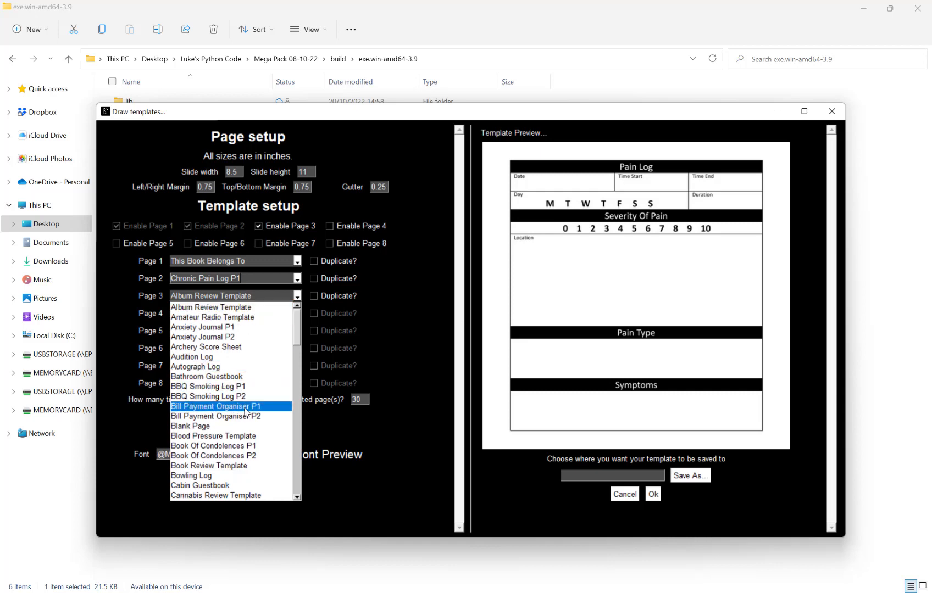
pyautogui.scroll(-2, 246, 412)
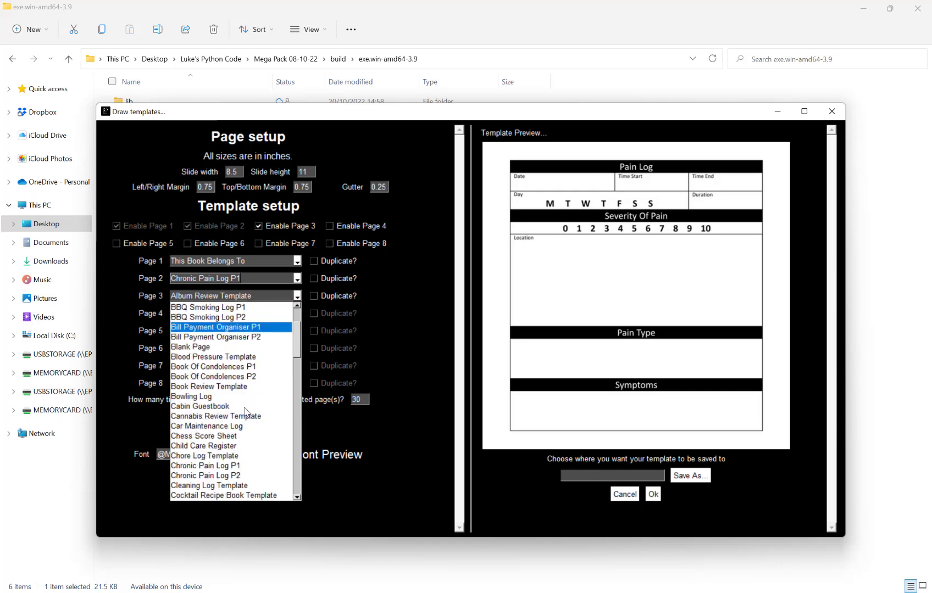
pyautogui.click(235, 476)
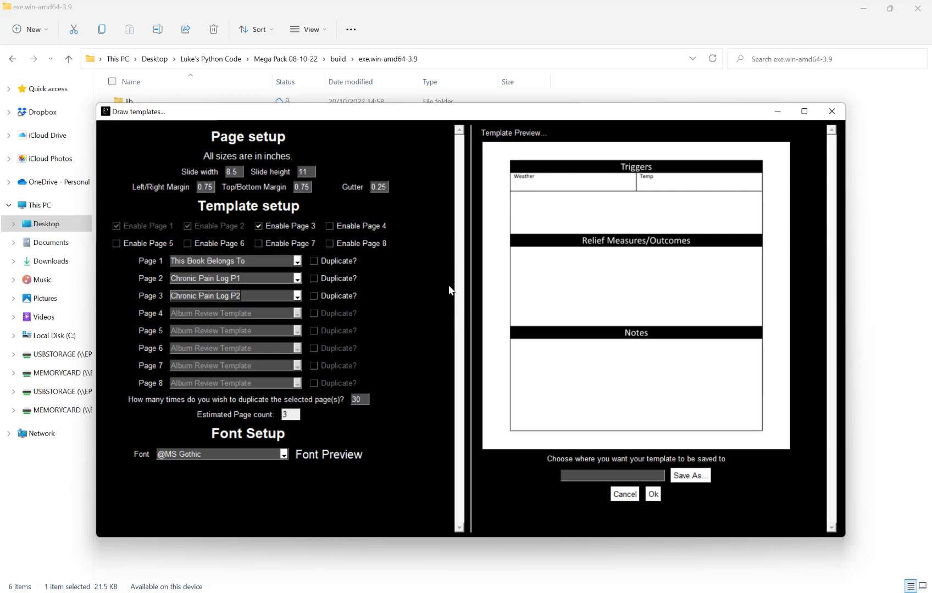
# Step: Generate the template as a PowerPoint file named "chronic pain logggg" in Downloads and dismiss the completion message
pyautogui.click(692, 476)
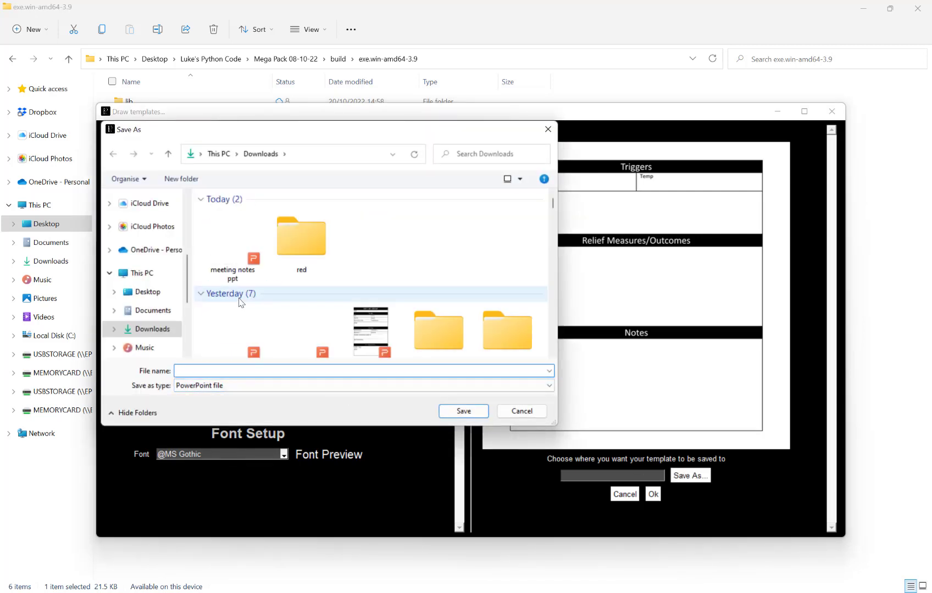
pyautogui.write('chrno')
pyautogui.write('gggg')
pyautogui.moveTo(351, 131); pyautogui.dragTo(309, 73)
pyautogui.click(422, 352)
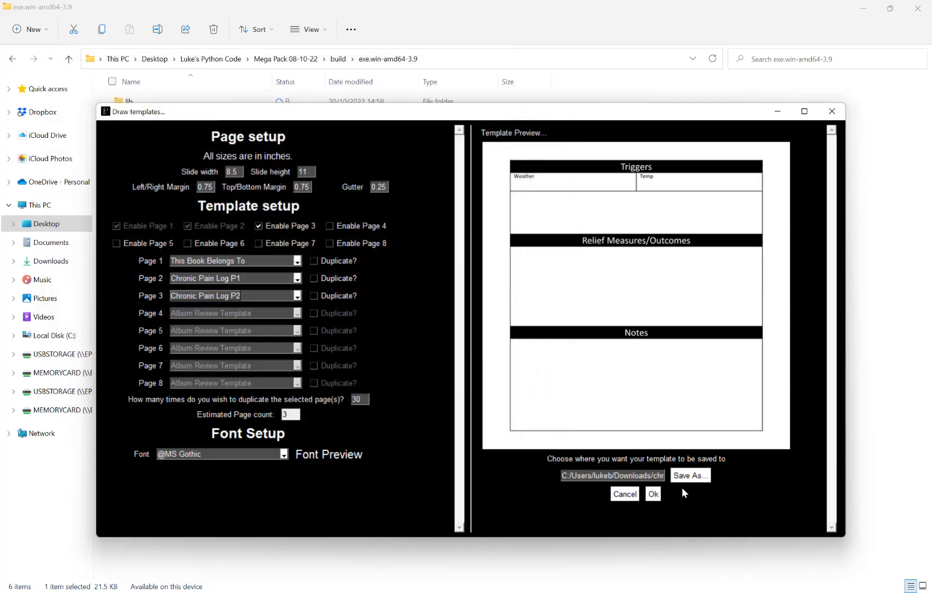
pyautogui.click(653, 495)
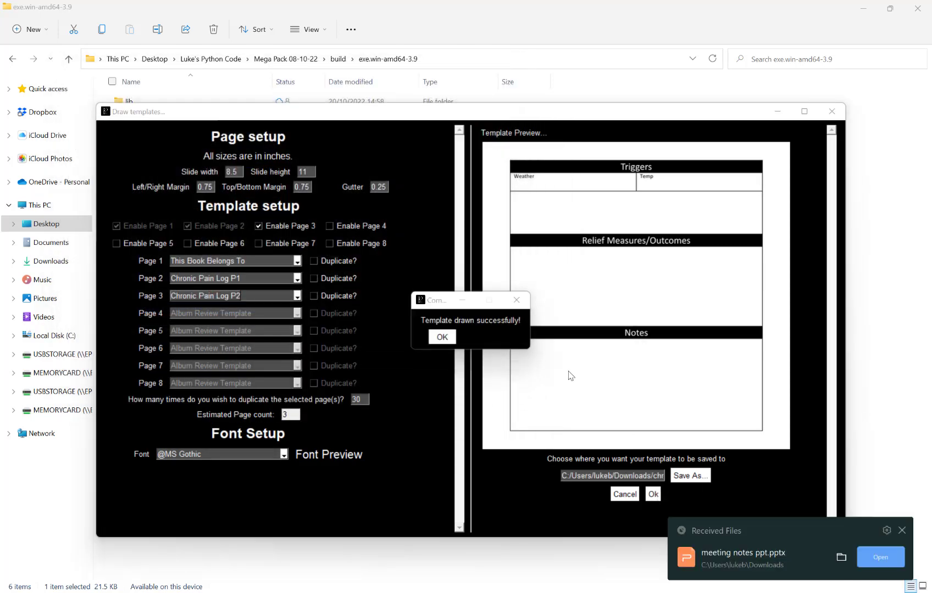
pyautogui.click(442, 337)
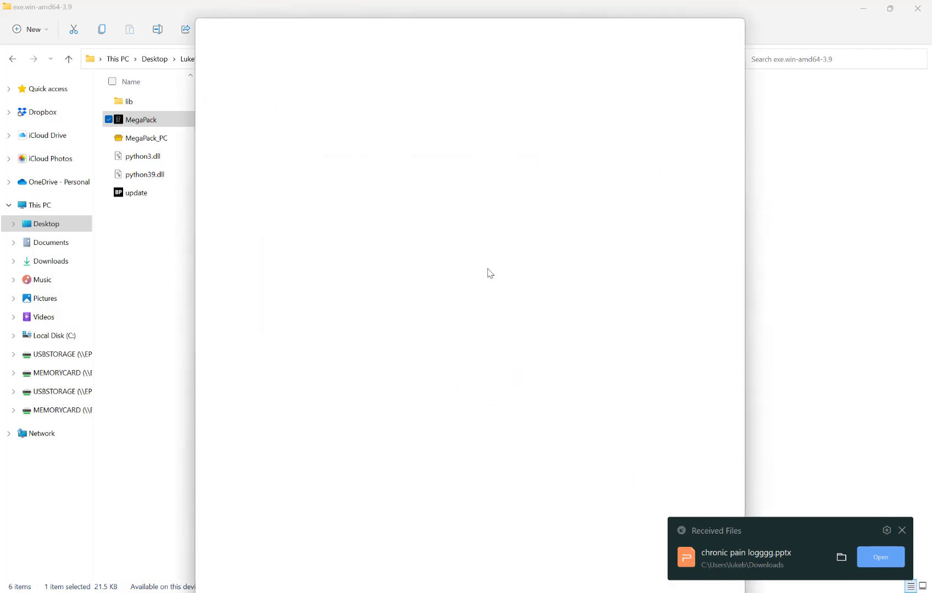
# Step: Switch to a new Chrome window and open canva.com
pyautogui.click(705, 28)
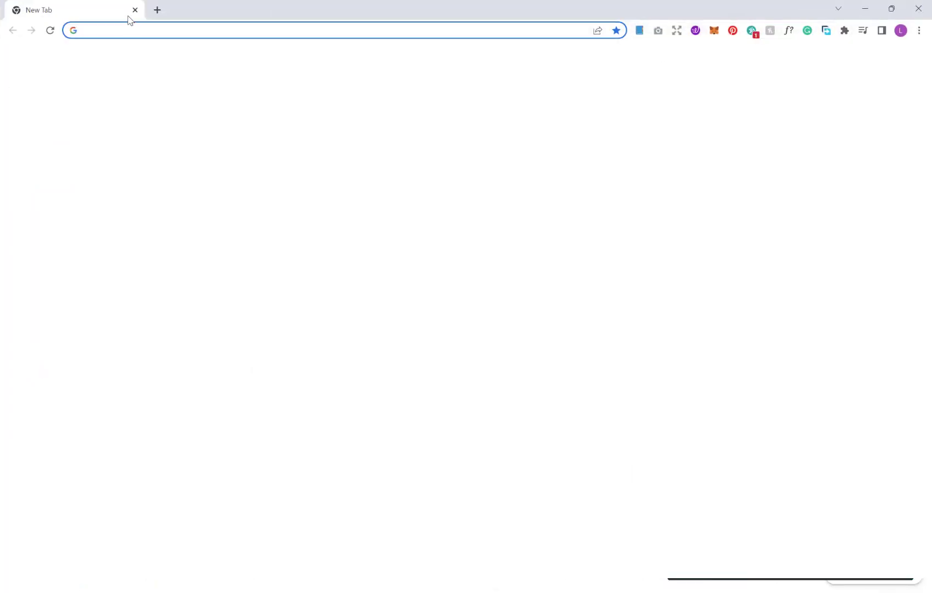
pyautogui.write('canva.com')
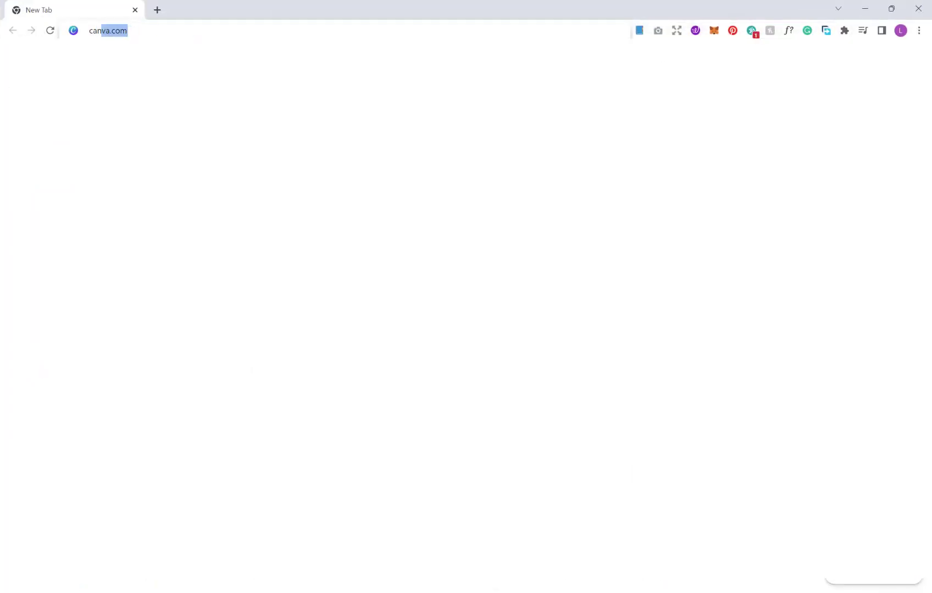
pyautogui.press('Return')
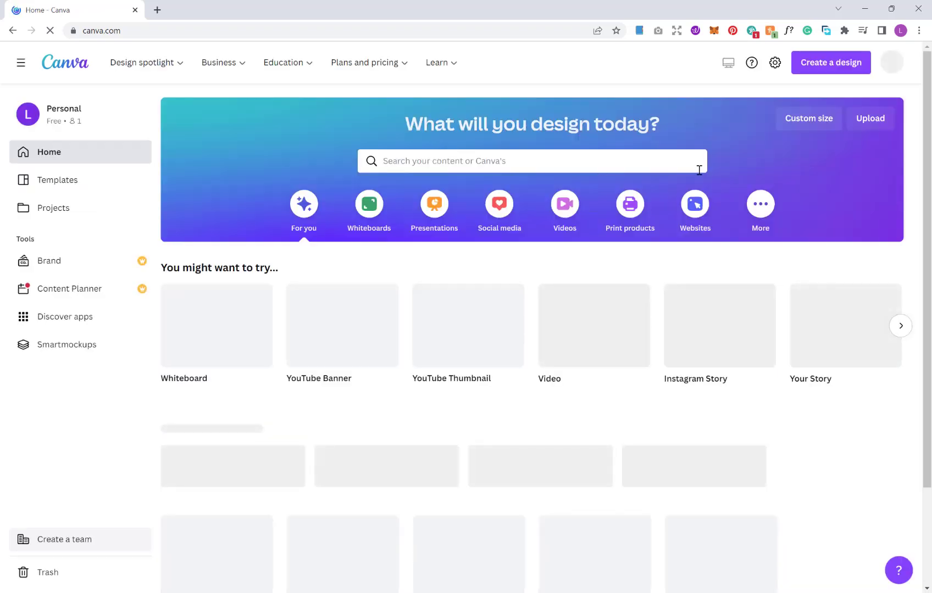
pyautogui.scroll(-2, 528, 203)
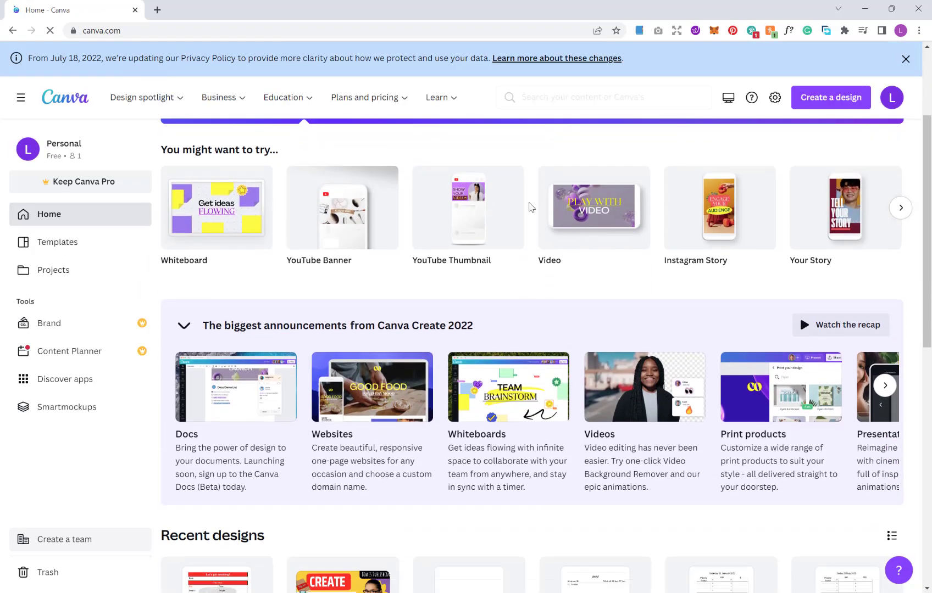
pyautogui.scroll(3, 615, 195)
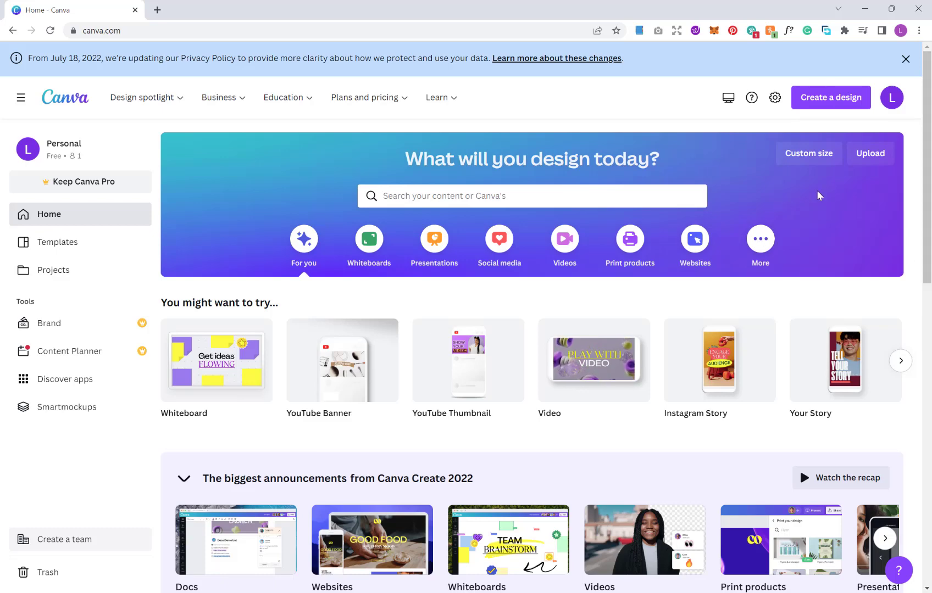
# Step: Upload the chronic pain logggg presentation from Downloads to Canva as a new design
pyautogui.click(869, 159)
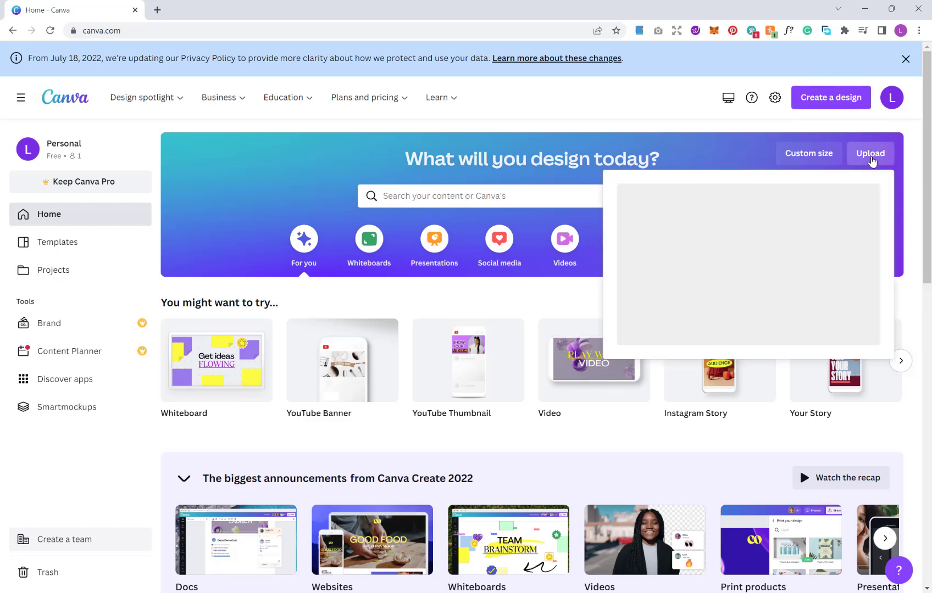
pyautogui.click(793, 322)
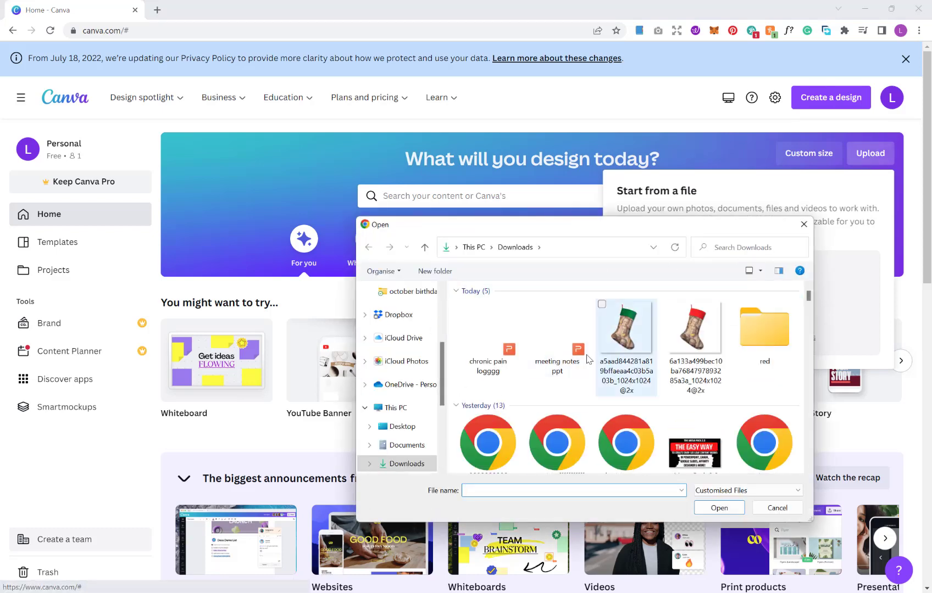
pyautogui.click(485, 330)
pyautogui.click(718, 508)
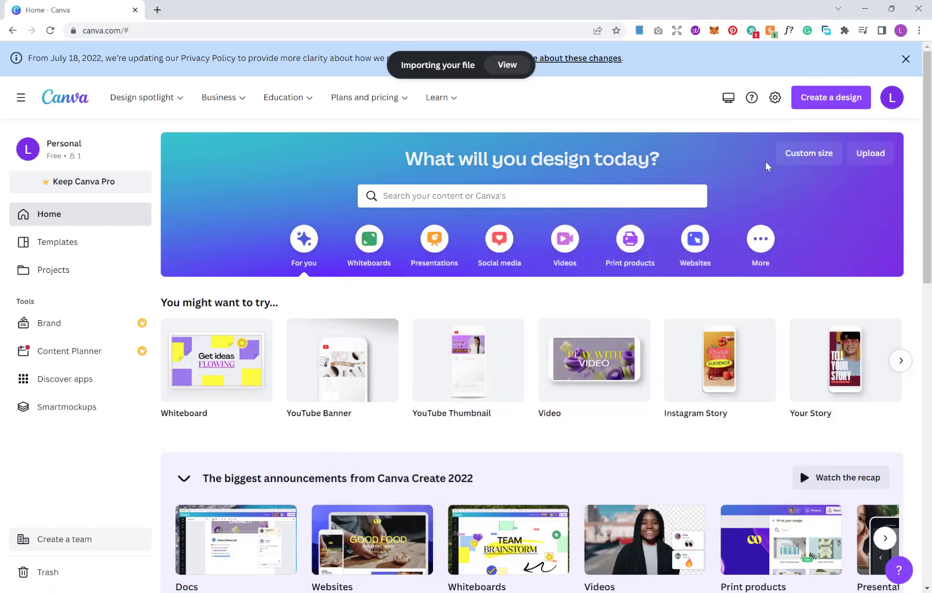
# Step: Open the imported chronic pain logggg.pptx design from the recent designs and look through its pages
pyautogui.scroll(-6, 384, 247)
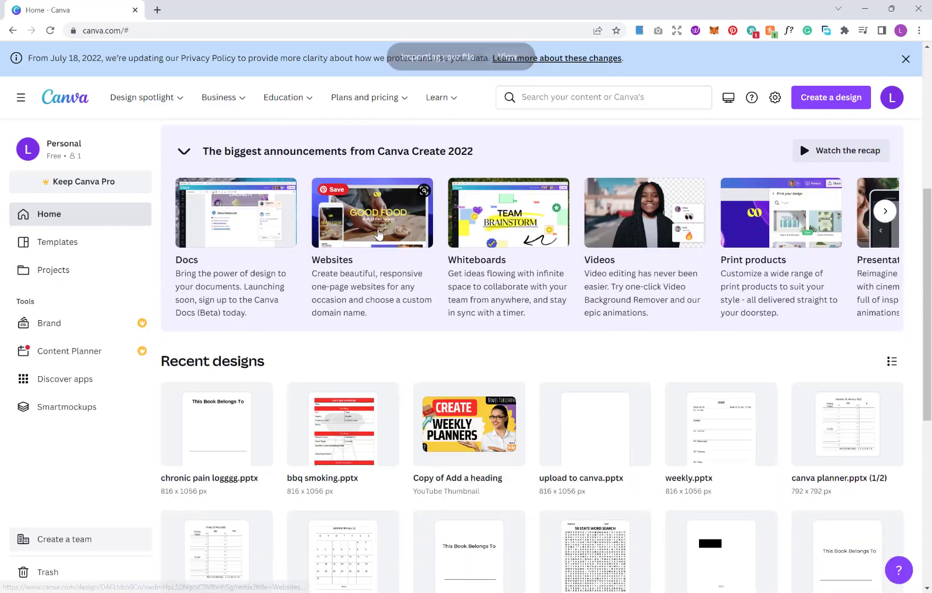
pyautogui.scroll(-1, 307, 297)
pyautogui.click(219, 378)
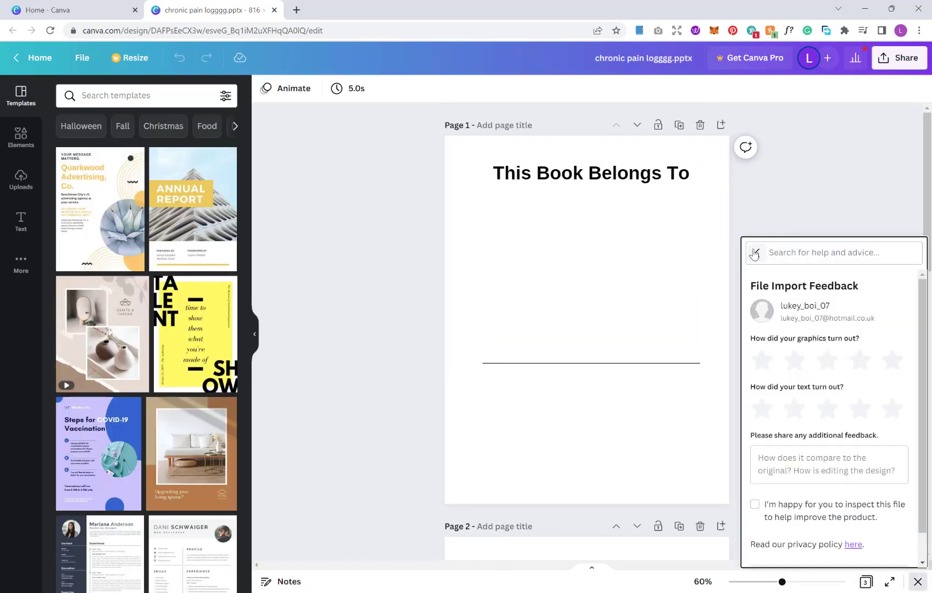
pyautogui.click(754, 254)
pyautogui.press('Escape')
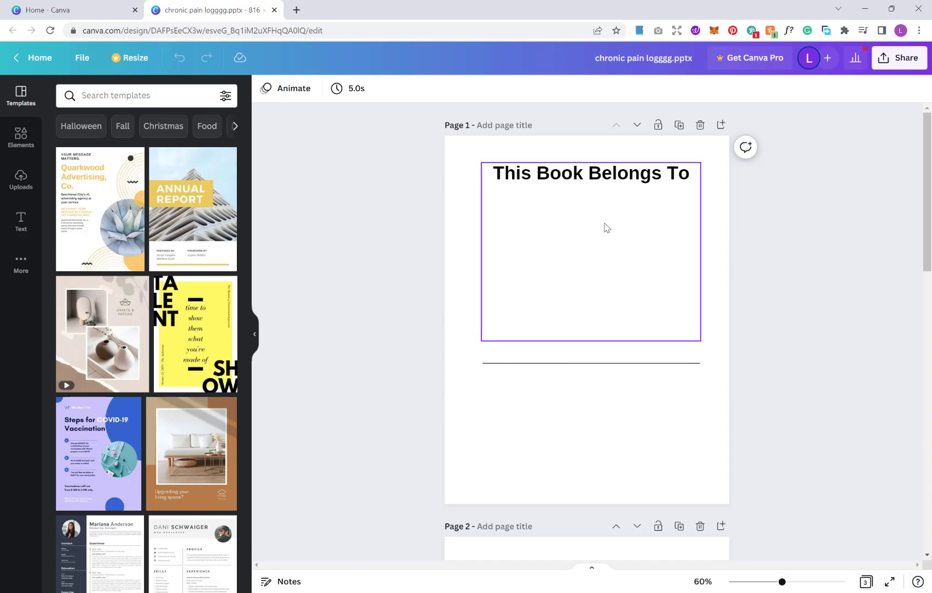
pyautogui.scroll(-6, 607, 227)
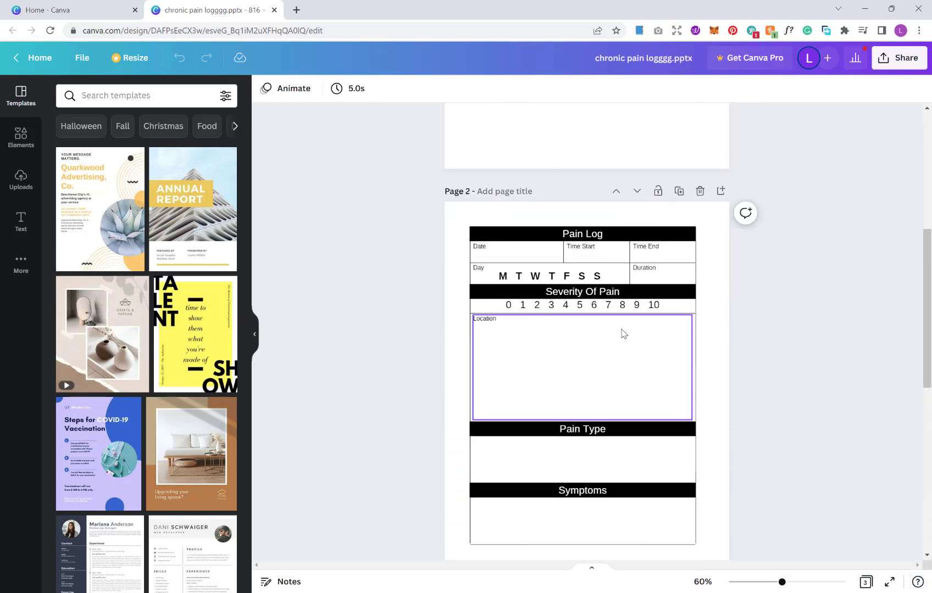
pyautogui.scroll(-8, 623, 330)
pyautogui.scroll(14, 529, 239)
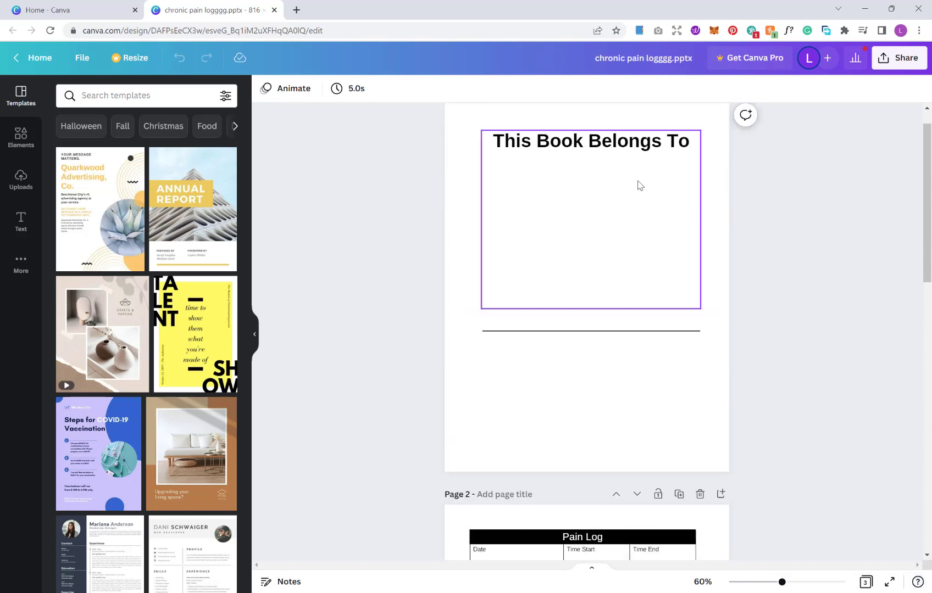
# Step: Set the font size of the "This Book Belongs To" heading on page 1 to 32
pyautogui.click(602, 148)
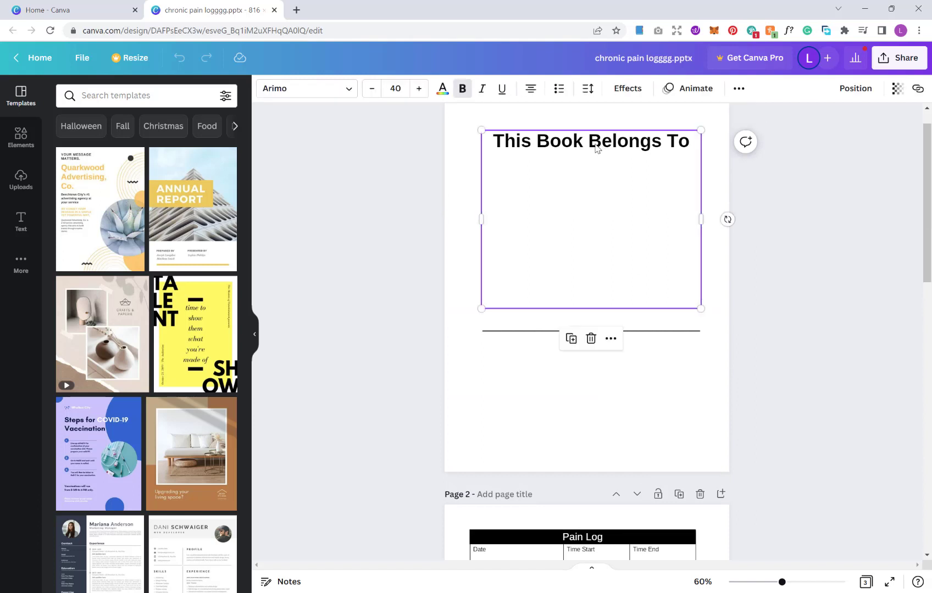
pyautogui.click(596, 147)
pyautogui.click(601, 142)
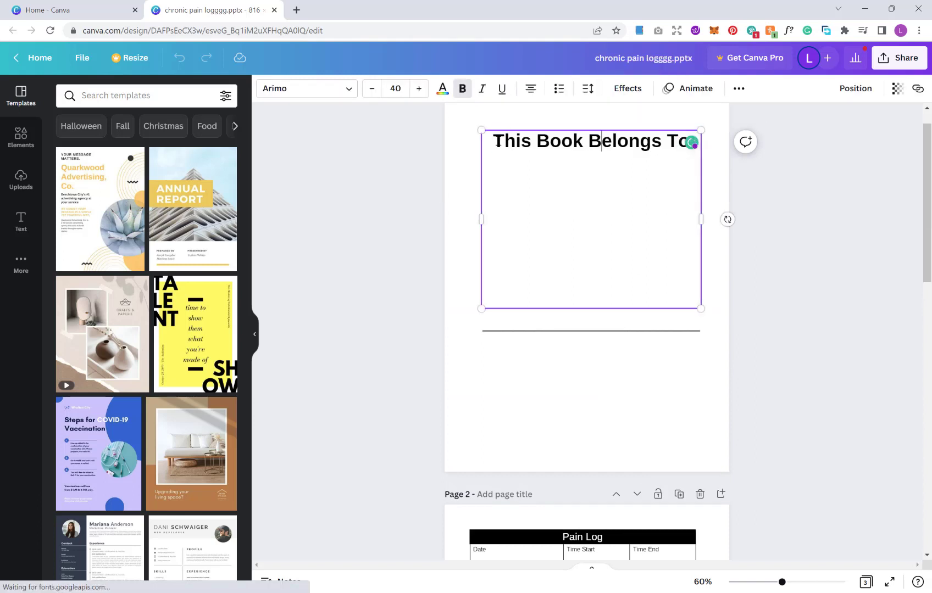
pyautogui.moveTo(497, 141); pyautogui.dragTo(689, 160)
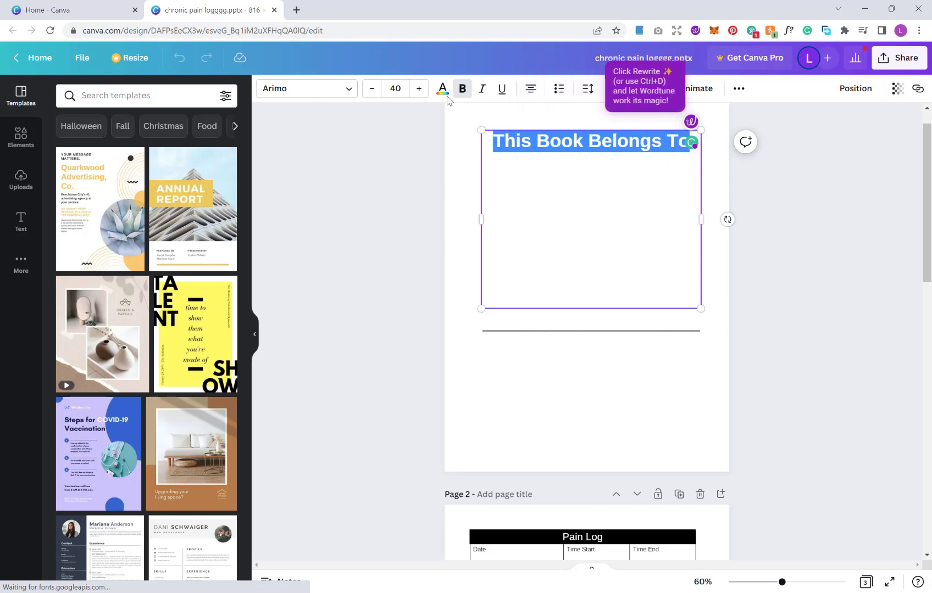
pyautogui.click(372, 88)
pyautogui.click(372, 89)
pyautogui.click(372, 88)
pyautogui.click(372, 89)
pyautogui.click(372, 88)
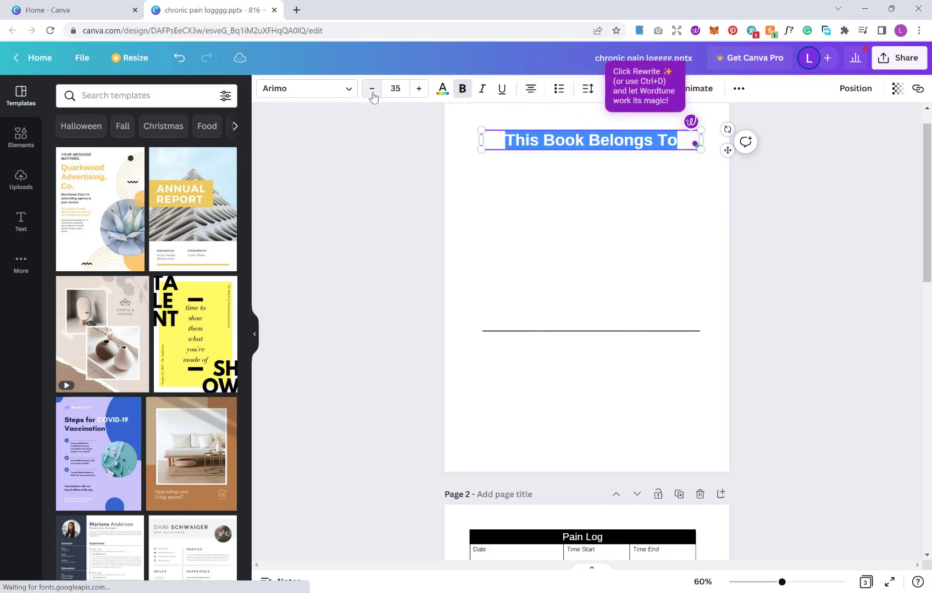
pyautogui.click(372, 88)
pyautogui.click(372, 89)
pyautogui.click(371, 89)
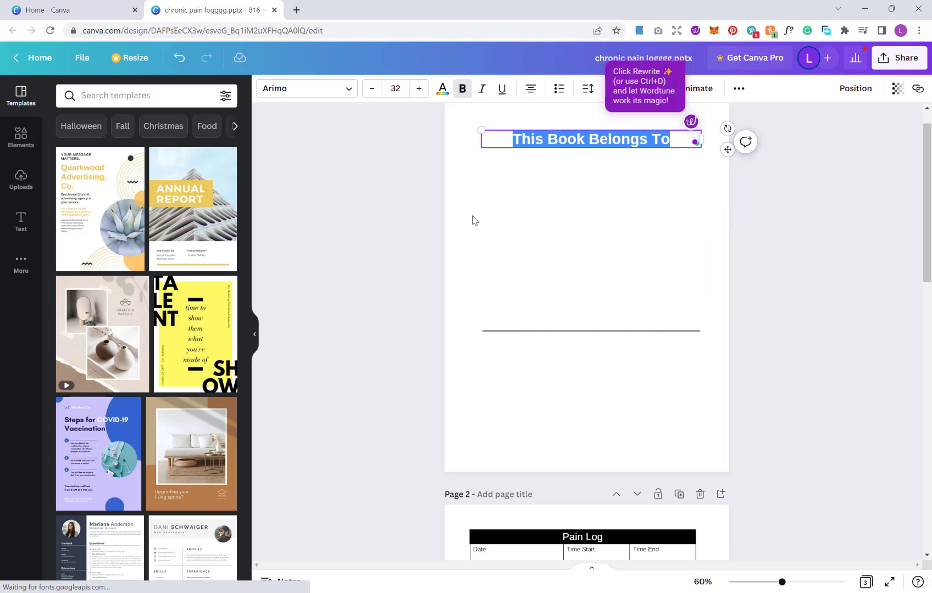
pyautogui.click(507, 231)
# Step: Fill the Pain Log and Severity Of Pain header bars on page 2 with the medium-light default grey
pyautogui.scroll(-5, 534, 235)
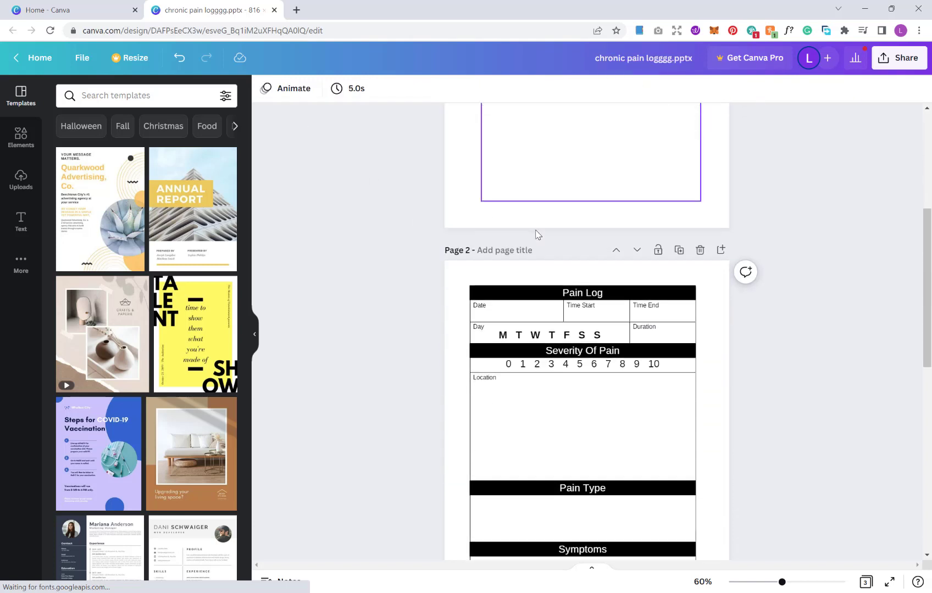
pyautogui.scroll(-1, 535, 234)
pyautogui.click(649, 245)
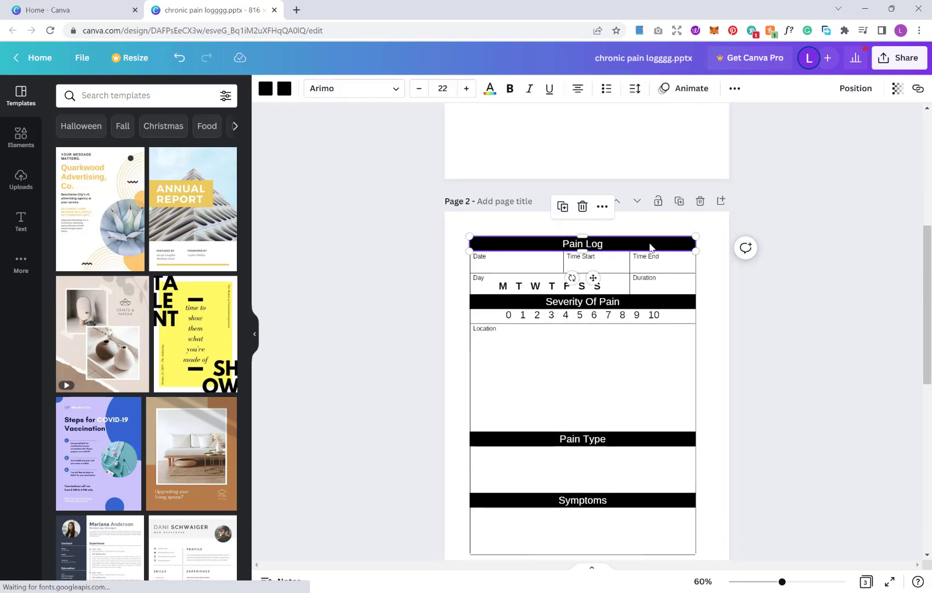
pyautogui.click(265, 89)
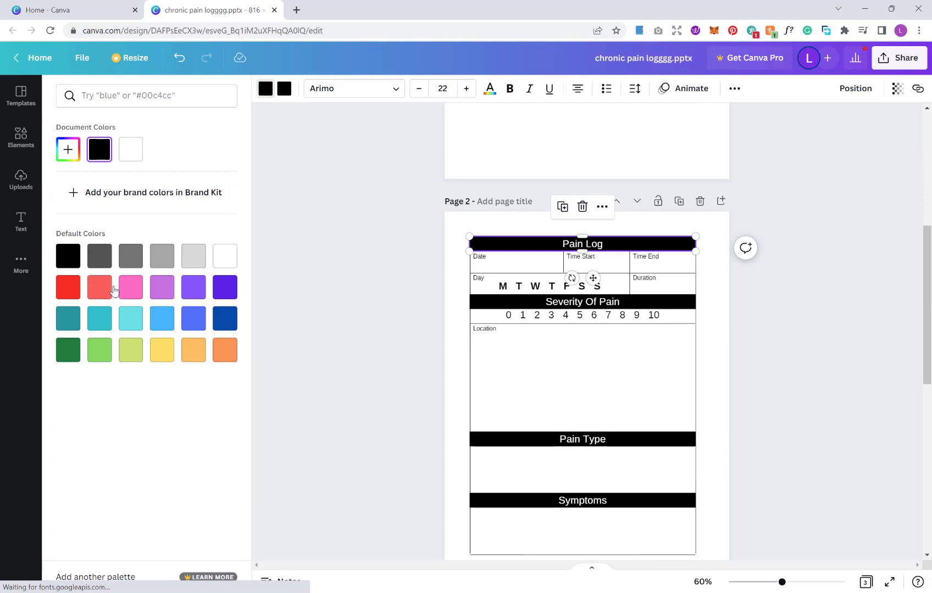
pyautogui.click(155, 256)
pyautogui.click(668, 308)
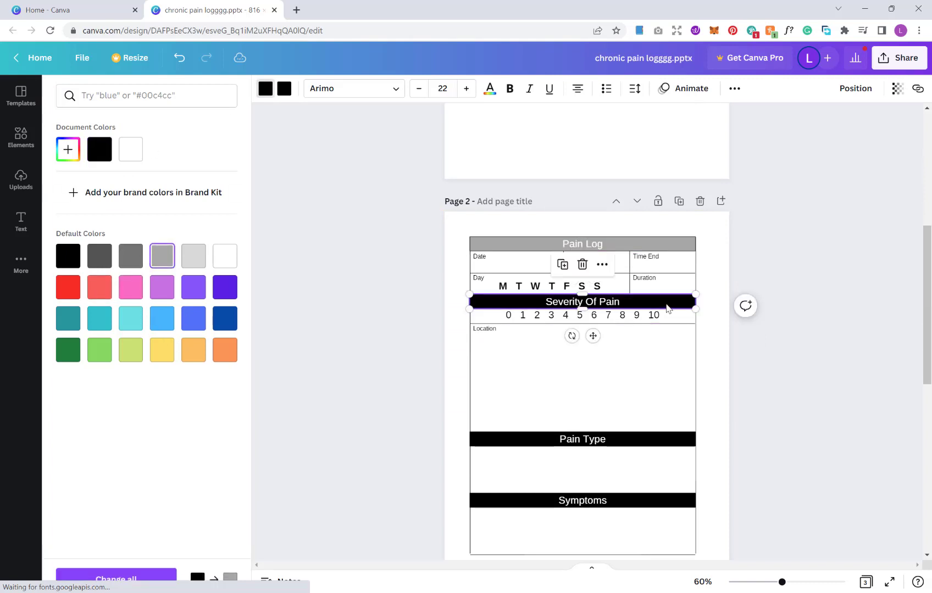
pyautogui.click(131, 256)
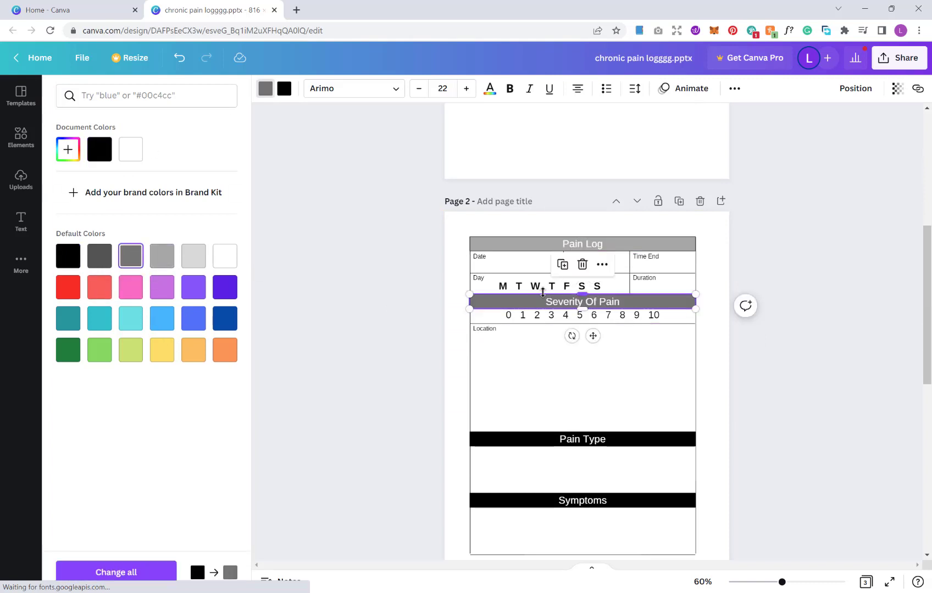
pyautogui.click(162, 256)
# Step: Fill the Pain Type and Symptoms header bars on page 2 with the same medium-light grey
pyautogui.click(663, 441)
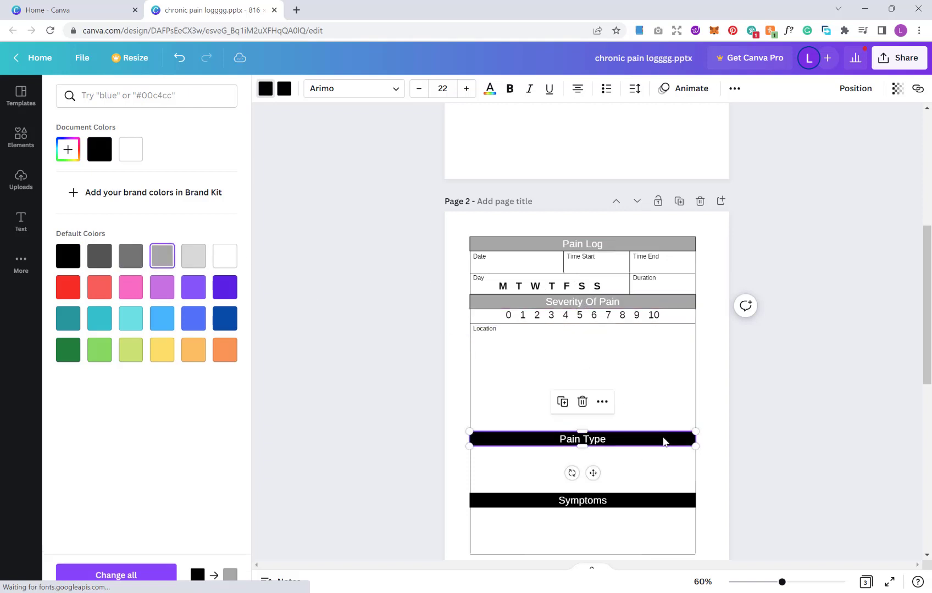
pyautogui.click(163, 258)
pyautogui.scroll(-3, 681, 383)
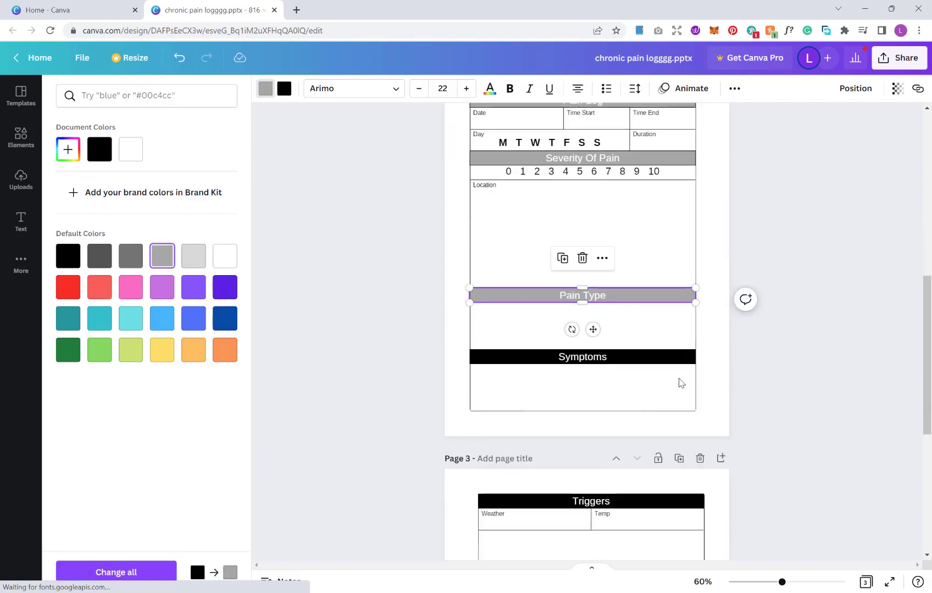
pyautogui.click(676, 357)
pyautogui.click(163, 254)
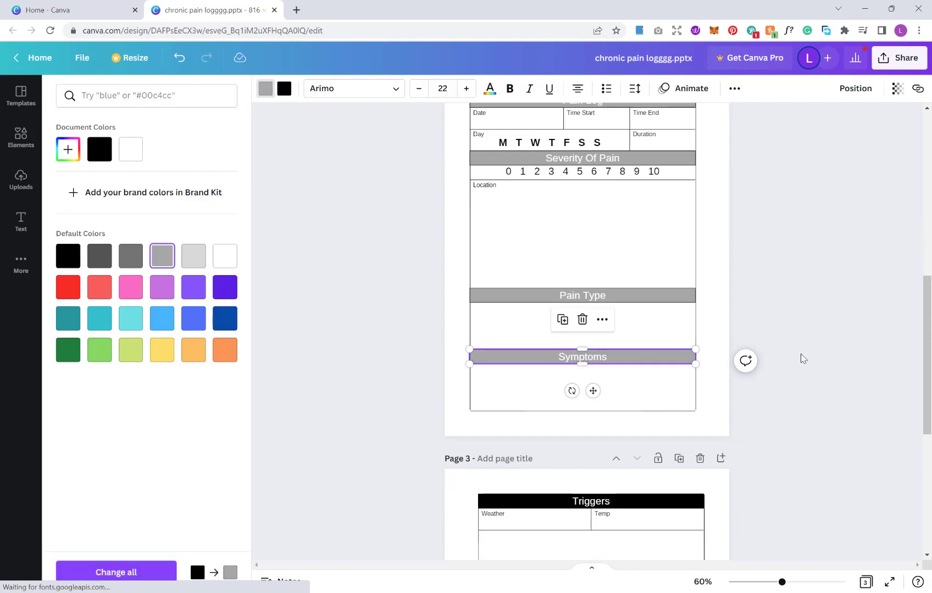
# Step: Fill the Triggers, Relief Measures/Outcomes and Notes header bars on page 3 with the same medium-light default grey
pyautogui.scroll(-3, 699, 339)
pyautogui.click(676, 341)
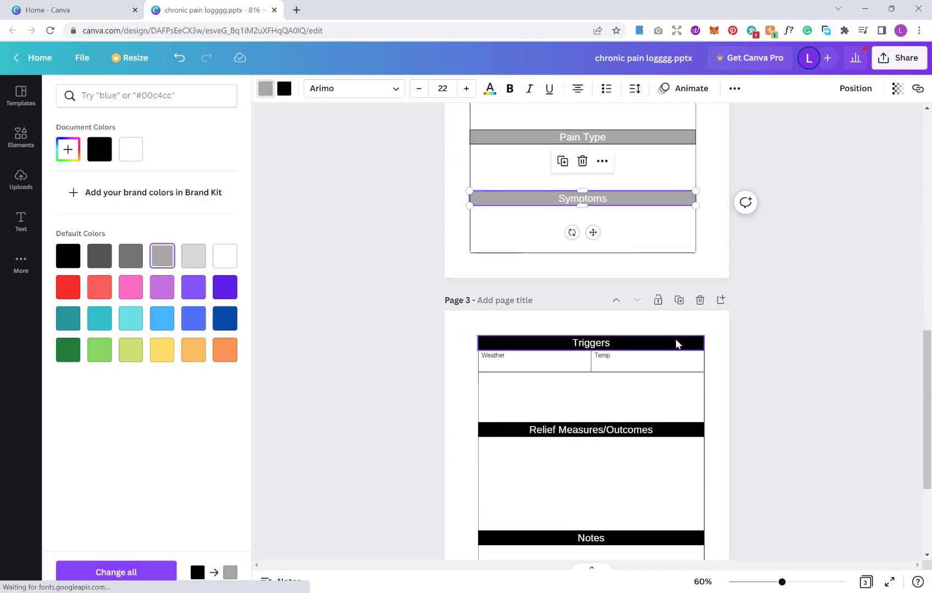
pyautogui.click(162, 255)
pyautogui.click(687, 434)
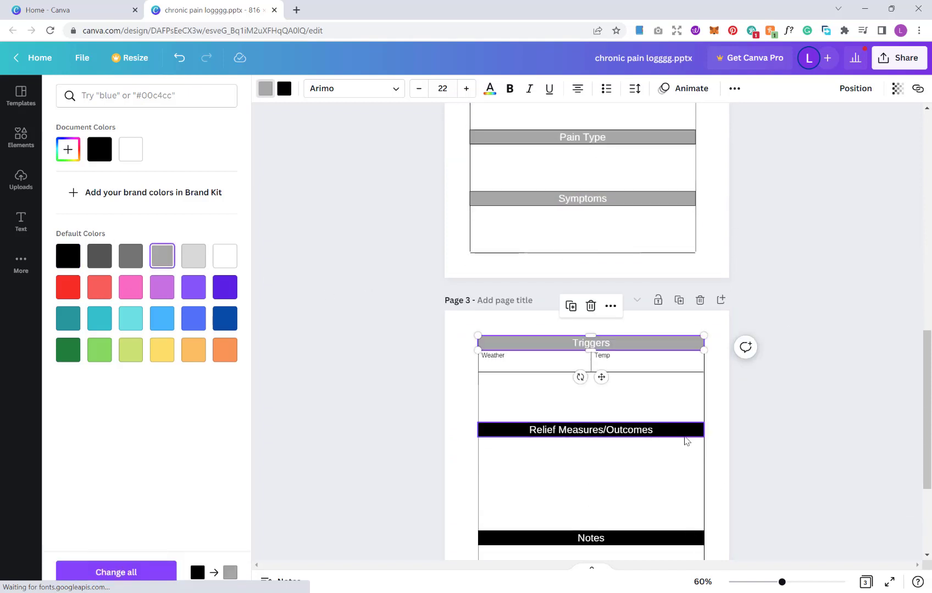
pyautogui.click(162, 256)
pyautogui.scroll(-2, 680, 470)
pyautogui.click(679, 426)
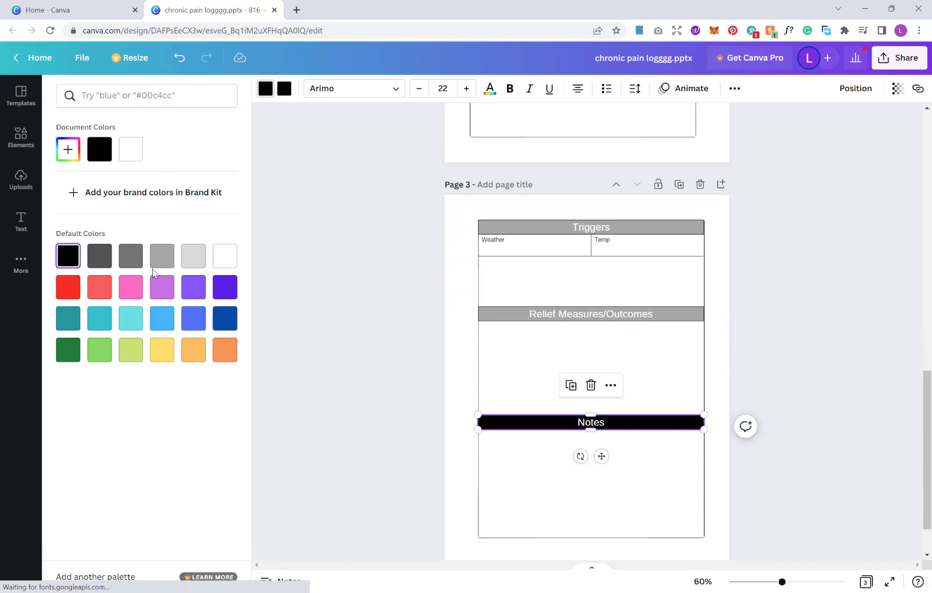
pyautogui.click(162, 255)
pyautogui.scroll(5, 329, 271)
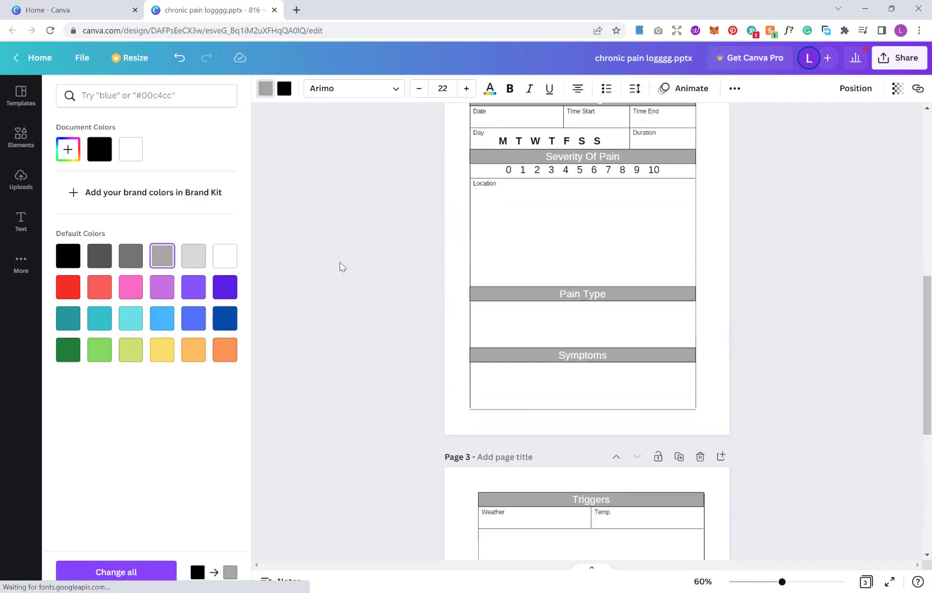
pyautogui.scroll(4, 339, 262)
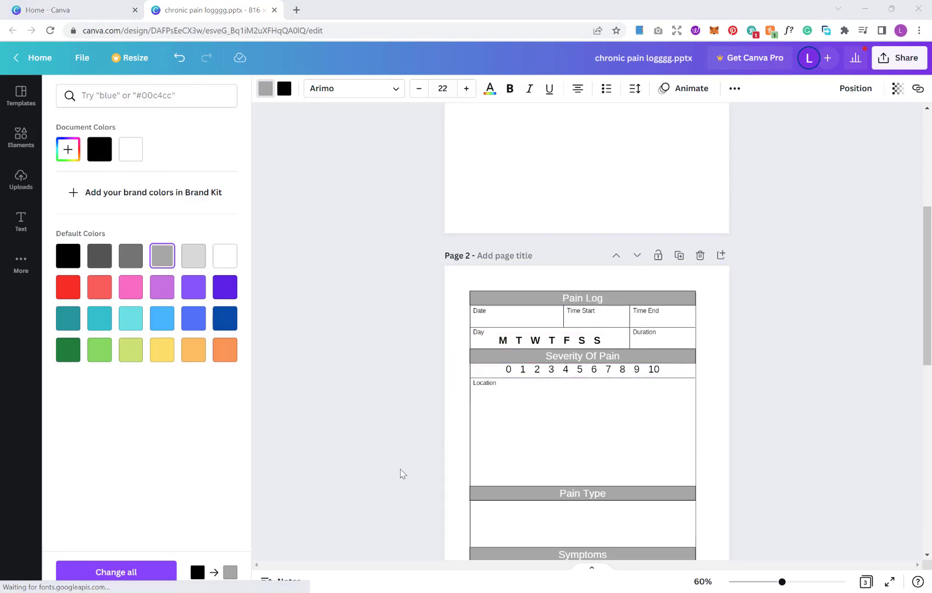
pyautogui.click(357, 265)
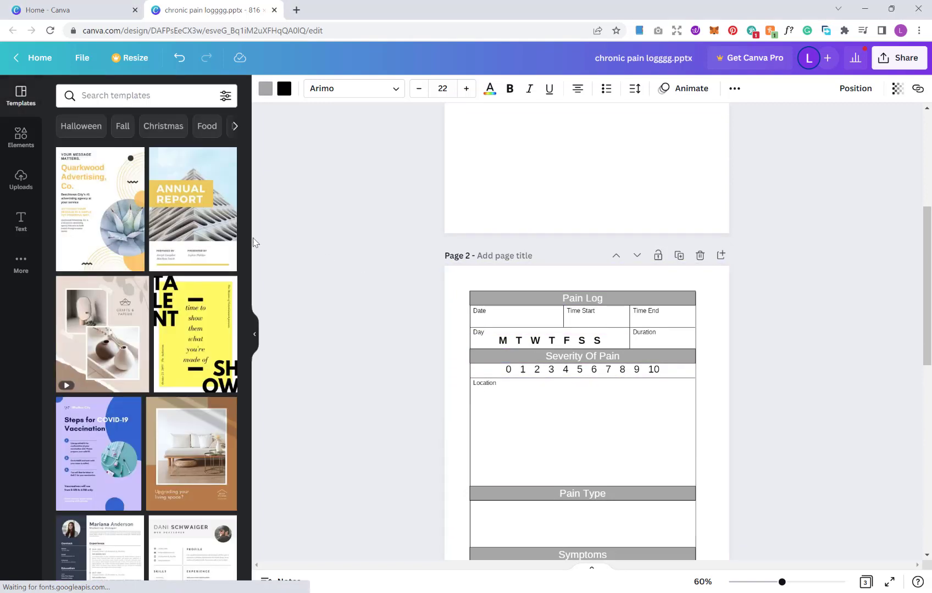
# Step: Search the elements for "pain" and place the red-haired back pain illustration over the Location area on page 2
pyautogui.click(17, 138)
pyautogui.click(118, 97)
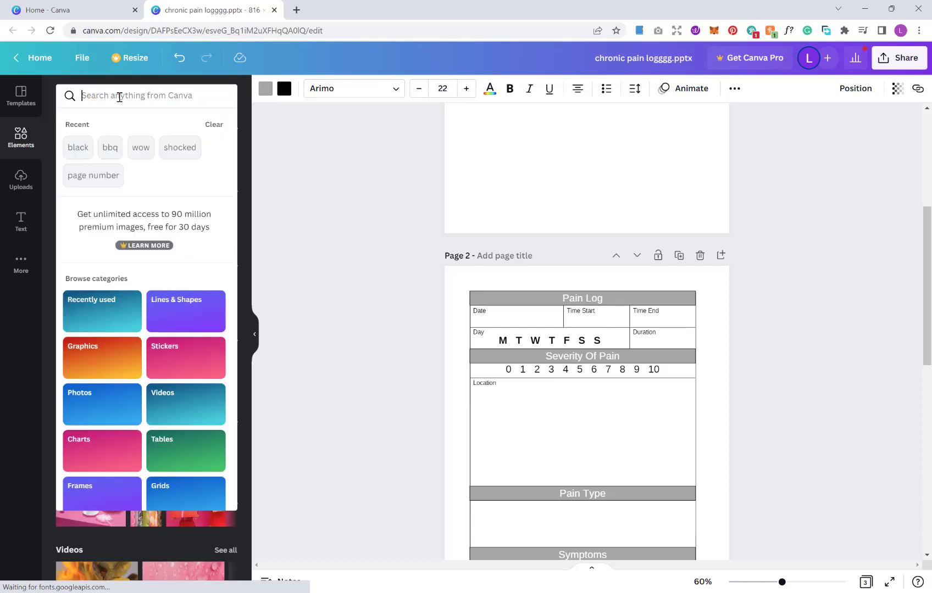
pyautogui.write('pain')
pyautogui.press('Return')
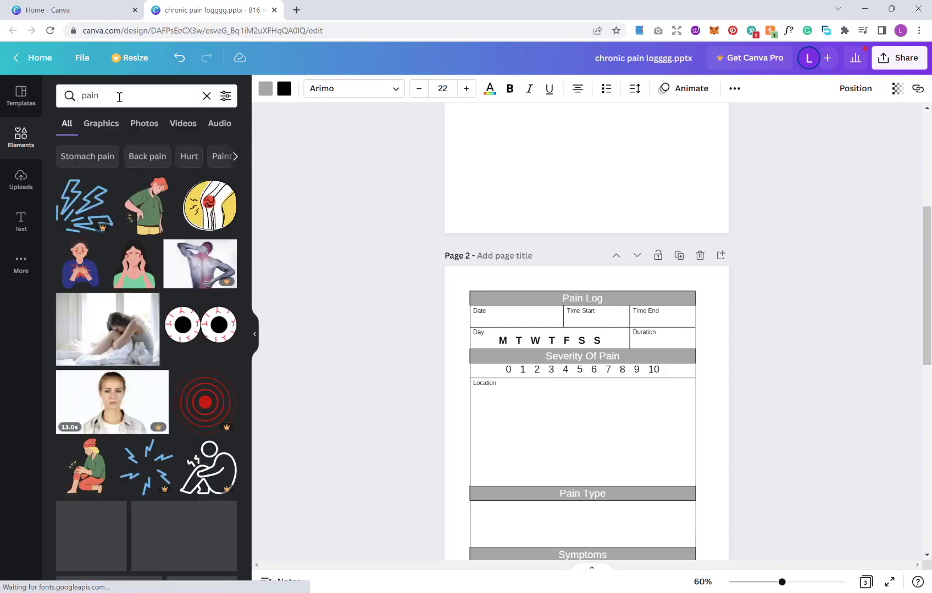
pyautogui.scroll(1, 471, 295)
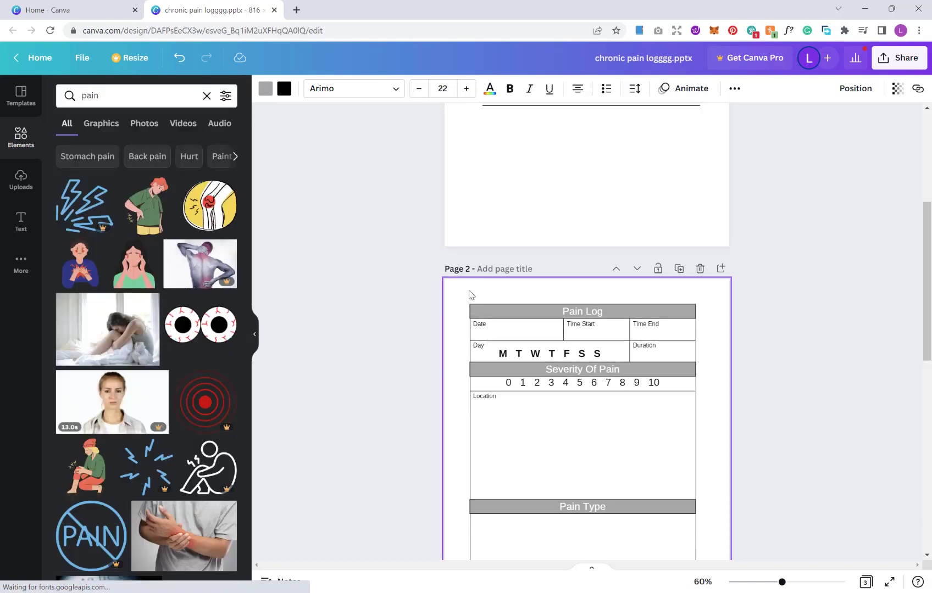
pyautogui.scroll(3, 468, 293)
pyautogui.scroll(-5, 467, 294)
pyautogui.moveTo(146, 216); pyautogui.dragTo(587, 297)
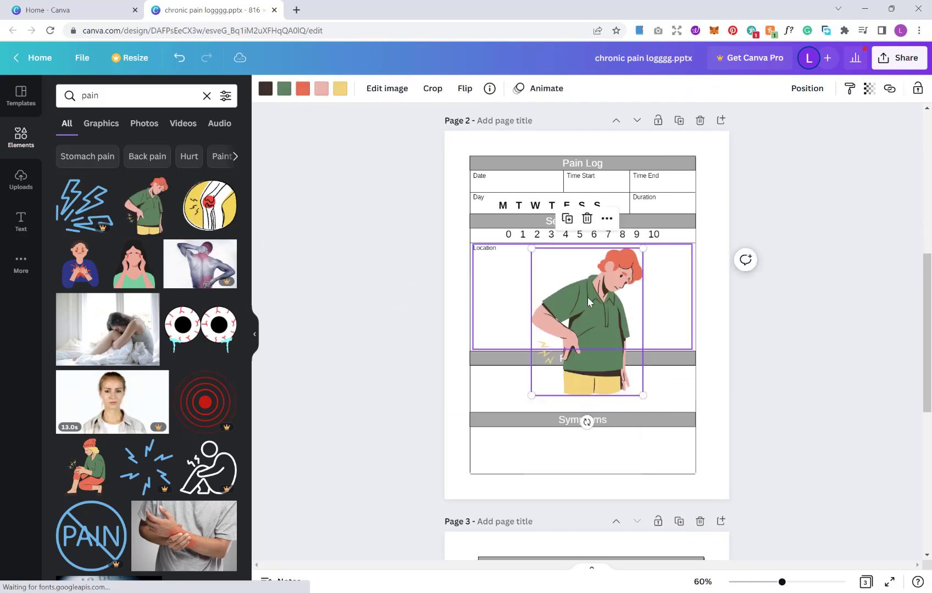
# Step: Give the back pain illustration on page 2 the Halftone variant of the Screen effect
pyautogui.click(595, 307)
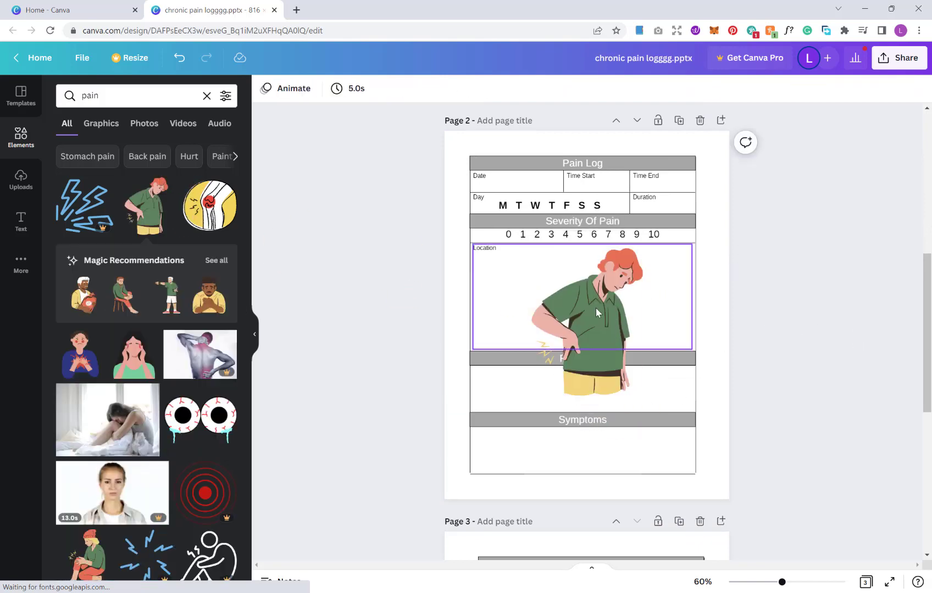
pyautogui.click(613, 376)
pyautogui.rightClick(613, 376)
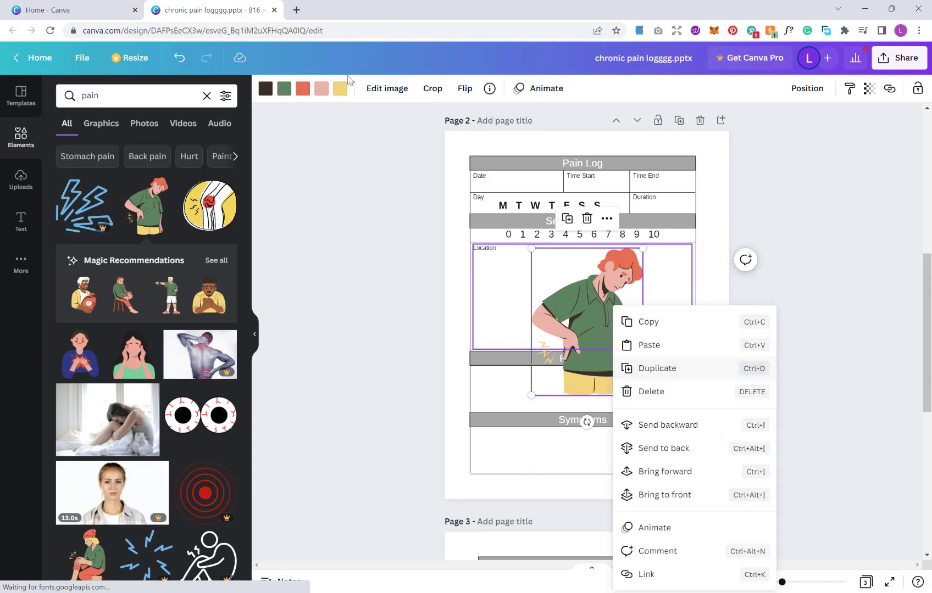
pyautogui.click(387, 89)
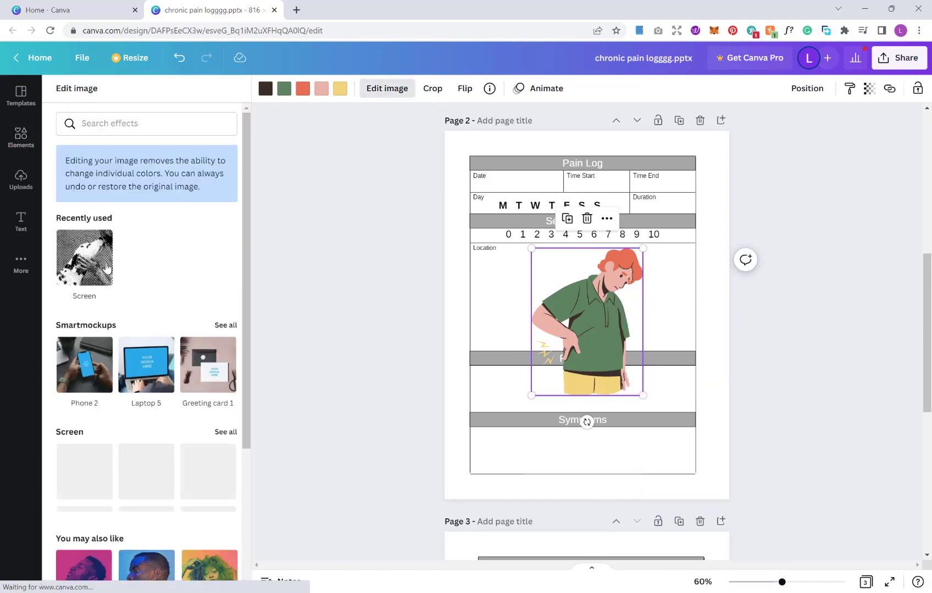
pyautogui.click(87, 257)
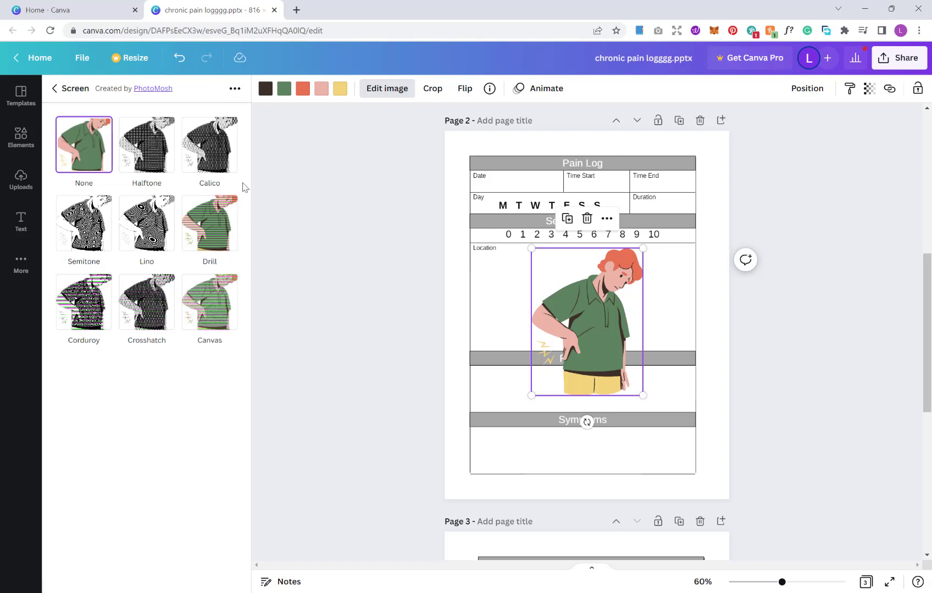
pyautogui.click(171, 157)
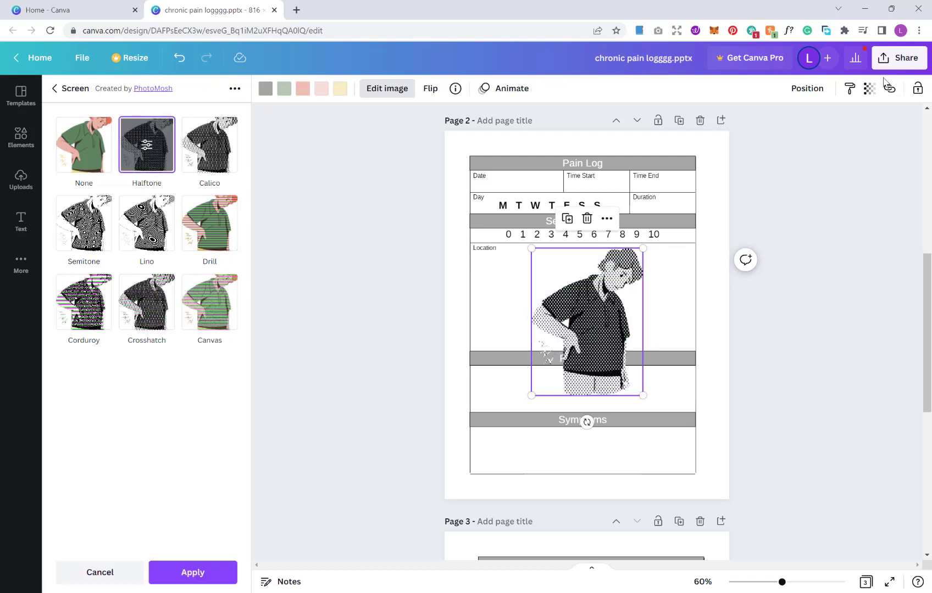
# Step: Fade the halftone illustration on page 2 by setting its transparency to 12
pyautogui.click(869, 89)
pyautogui.moveTo(807, 137); pyautogui.dragTo(772, 136)
pyautogui.click(822, 136)
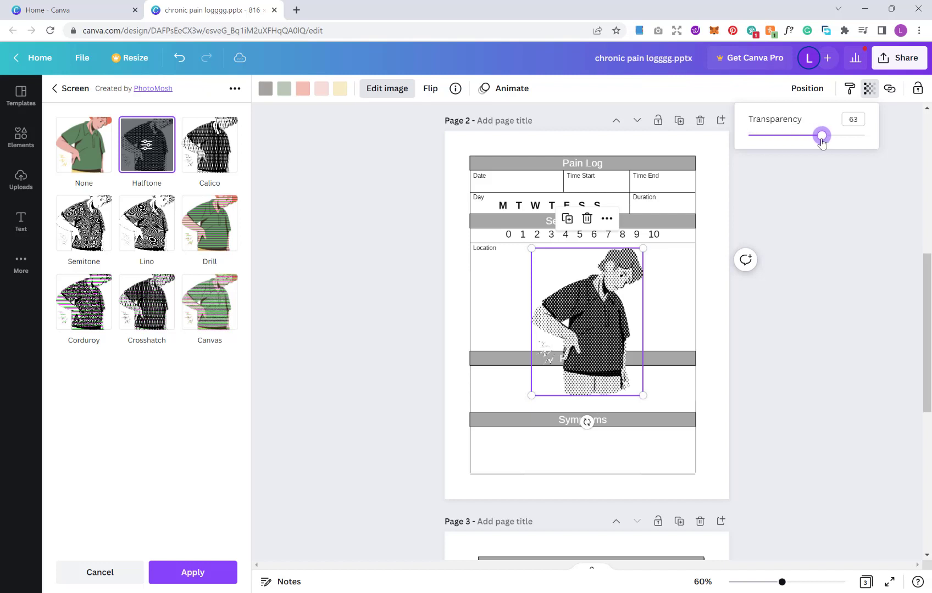
pyautogui.click(602, 280)
pyautogui.click(640, 377)
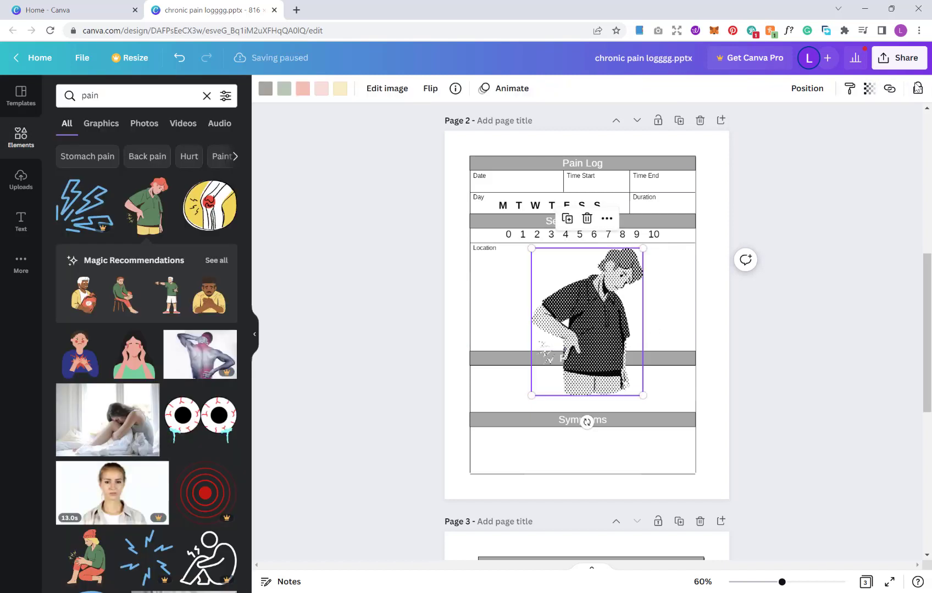
pyautogui.click(869, 88)
pyautogui.moveTo(822, 138); pyautogui.dragTo(761, 141)
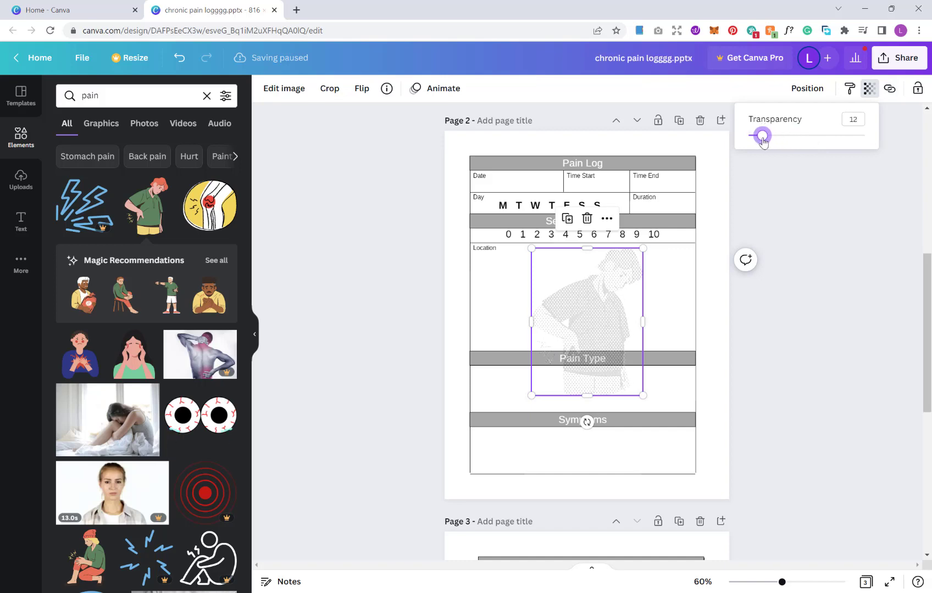
pyautogui.click(832, 430)
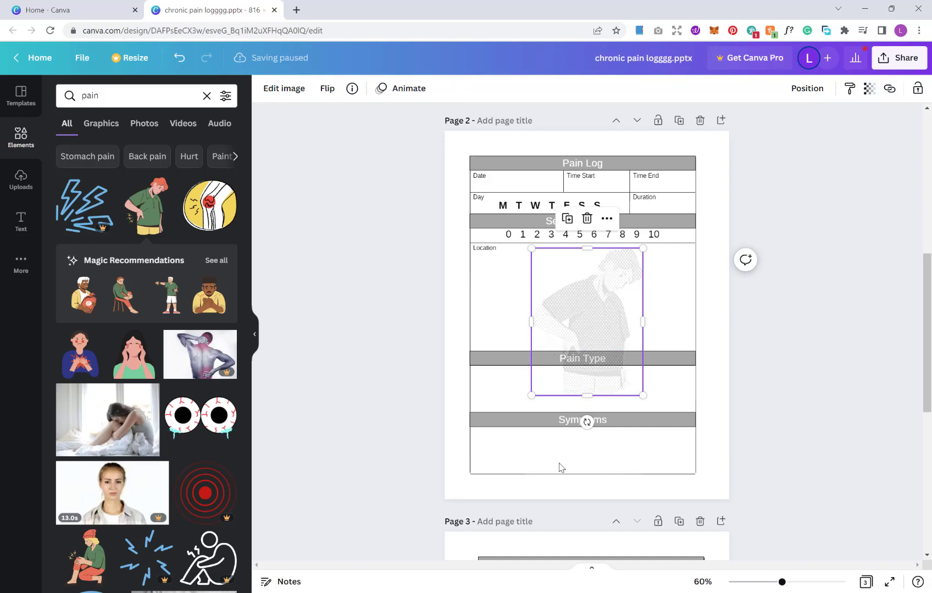
# Step: Rewrite the Date and Day labels on page 2 in capitals as DATE and DAY
pyautogui.click(491, 182)
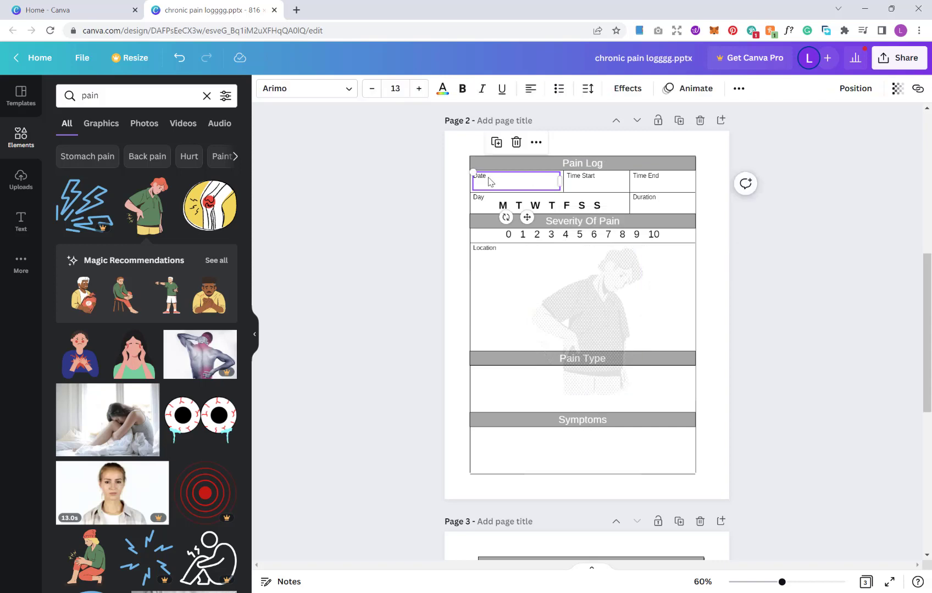
pyautogui.doubleClick(483, 182)
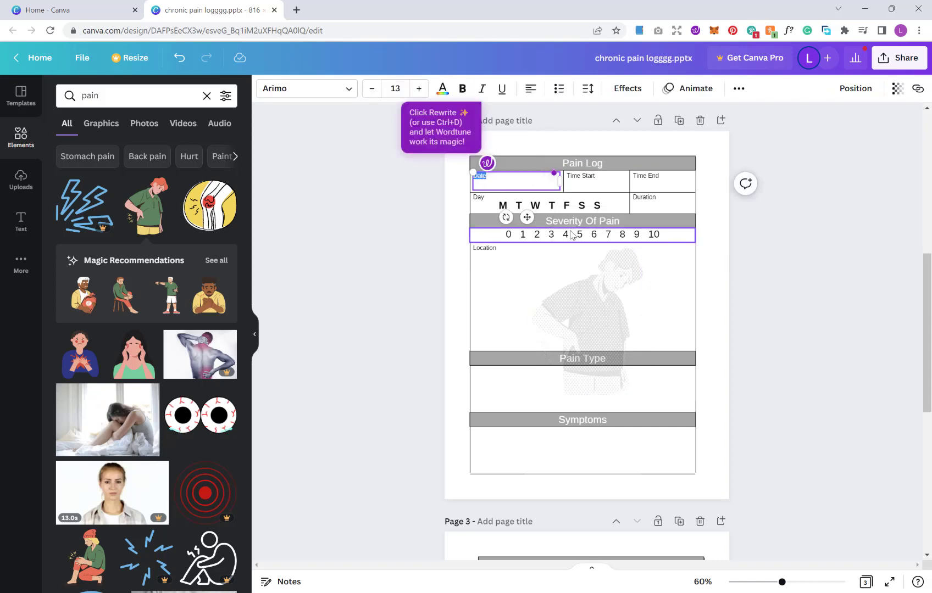
pyautogui.write('DATE')
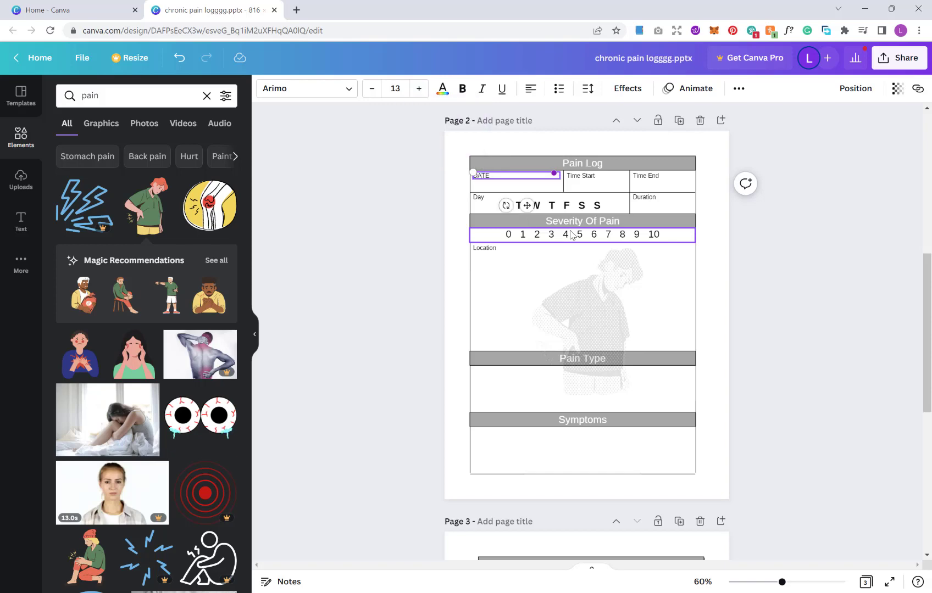
pyautogui.click(591, 181)
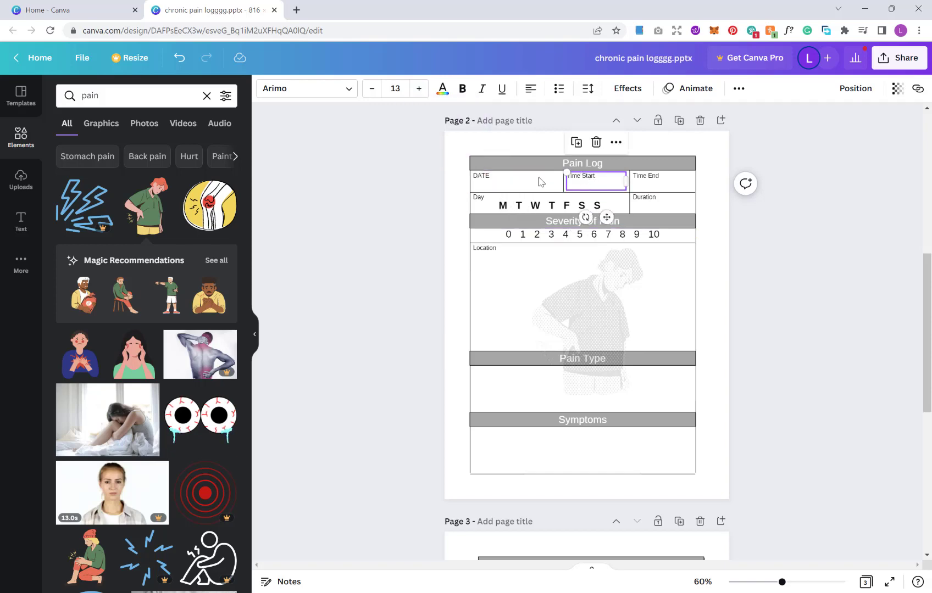
pyautogui.click(482, 198)
pyautogui.doubleClick(481, 198)
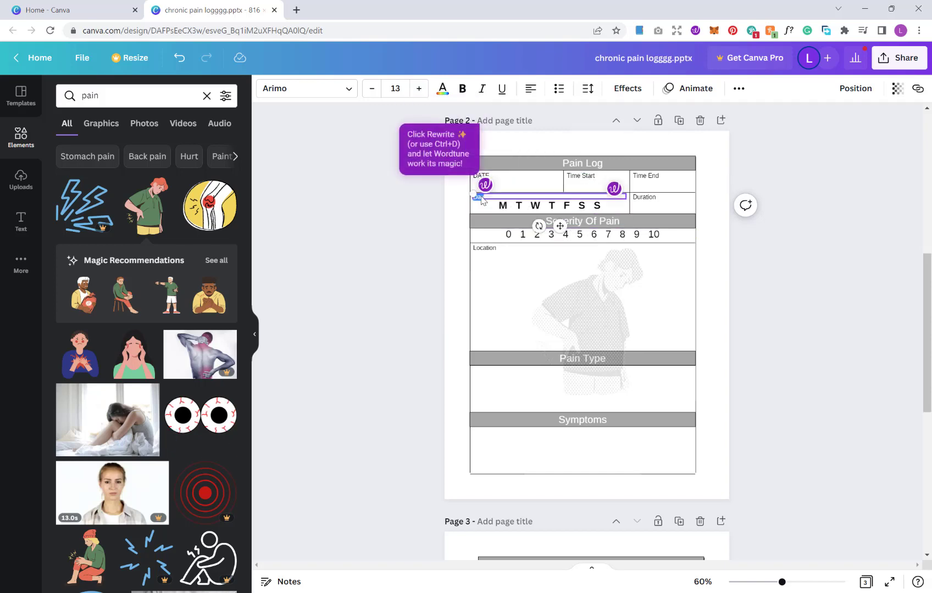
pyautogui.write('DAY')
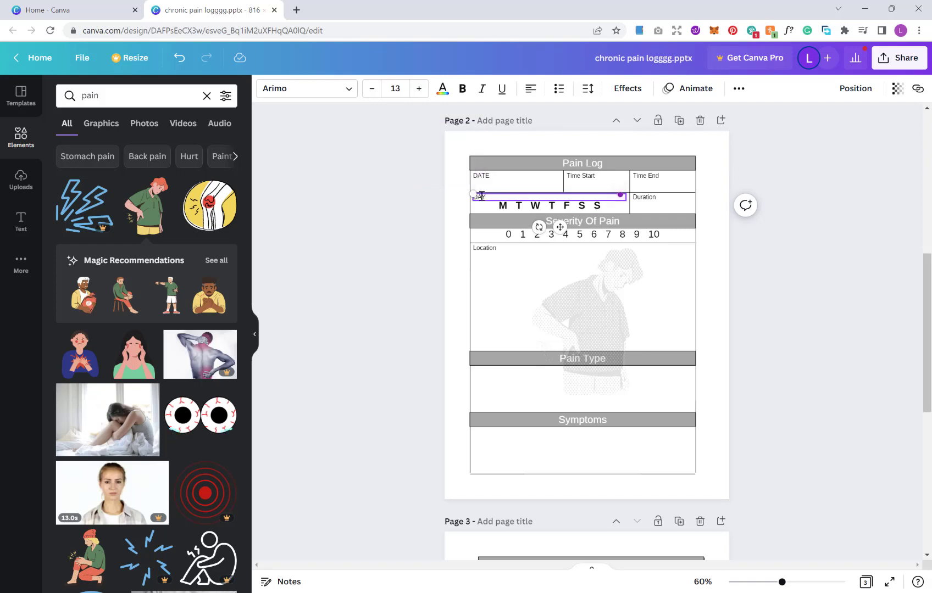
pyautogui.click(857, 198)
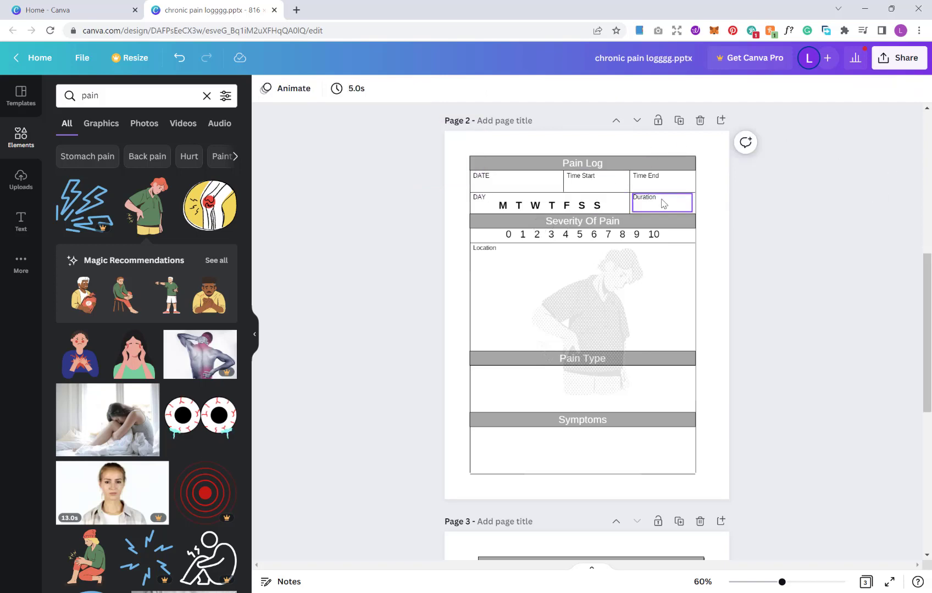